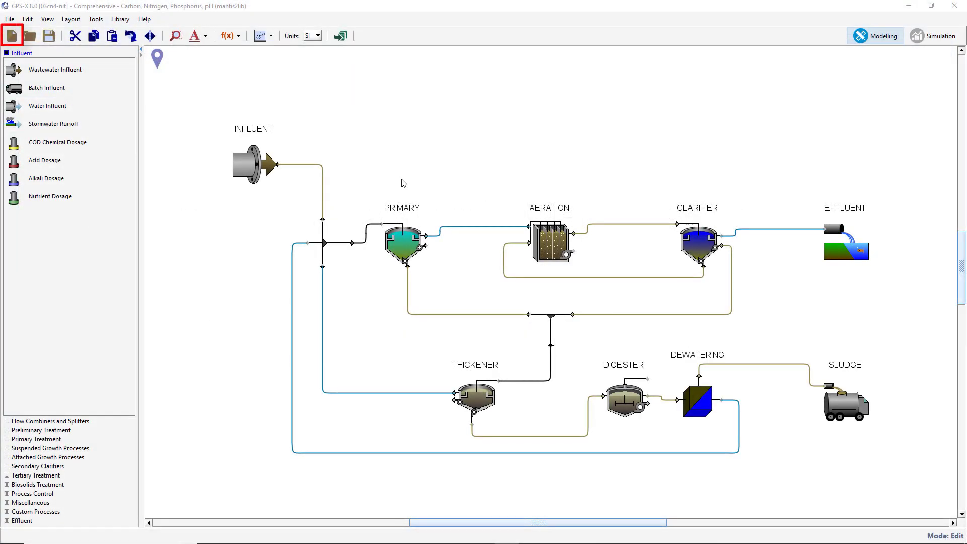
Close the current plant for a new layout on the Comprehensive library with the grid displayed
{"action": "left_click", "coordinate": [13, 37]}
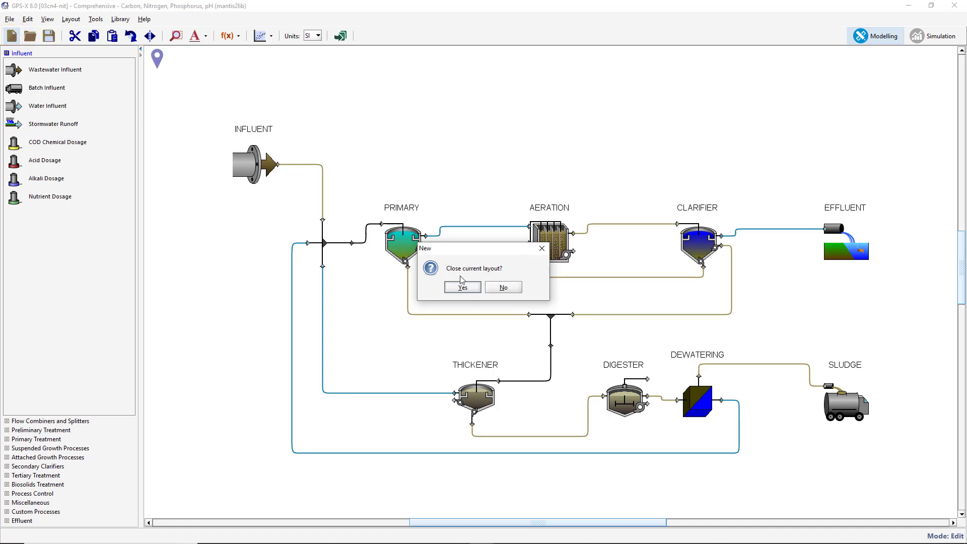
{"action": "left_click", "coordinate": [472, 288]}
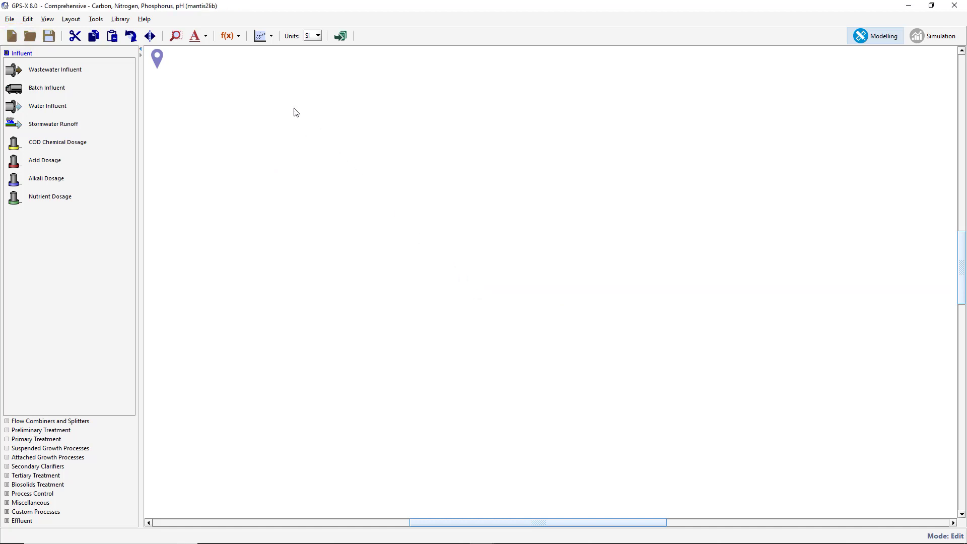
{"action": "left_click", "coordinate": [118, 21]}
{"action": "left_click", "coordinate": [136, 33]}
{"action": "left_click", "coordinate": [47, 20]}
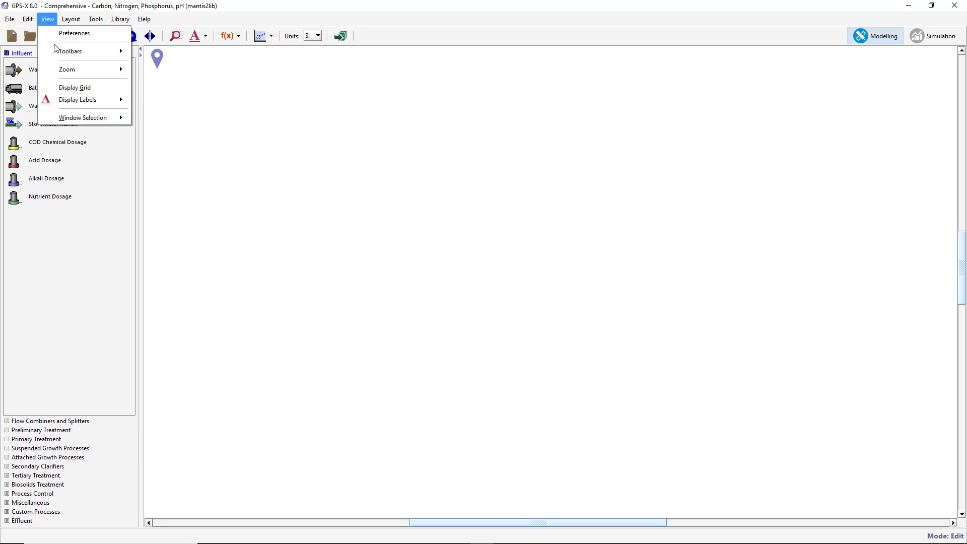
{"action": "left_click", "coordinate": [92, 87]}
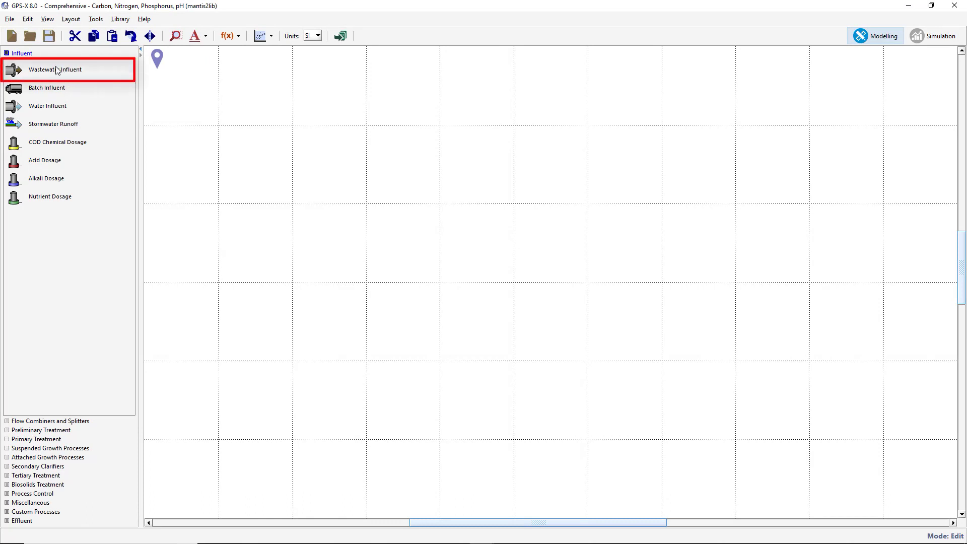
Drop a Wastewater Influent, Plug-Flow Tank, Circular Secondary Clarifier and Wastewater Outfall onto the grid
{"action": "left_click_drag", "start_coordinate": [56, 70], "coordinate": [244, 243]}
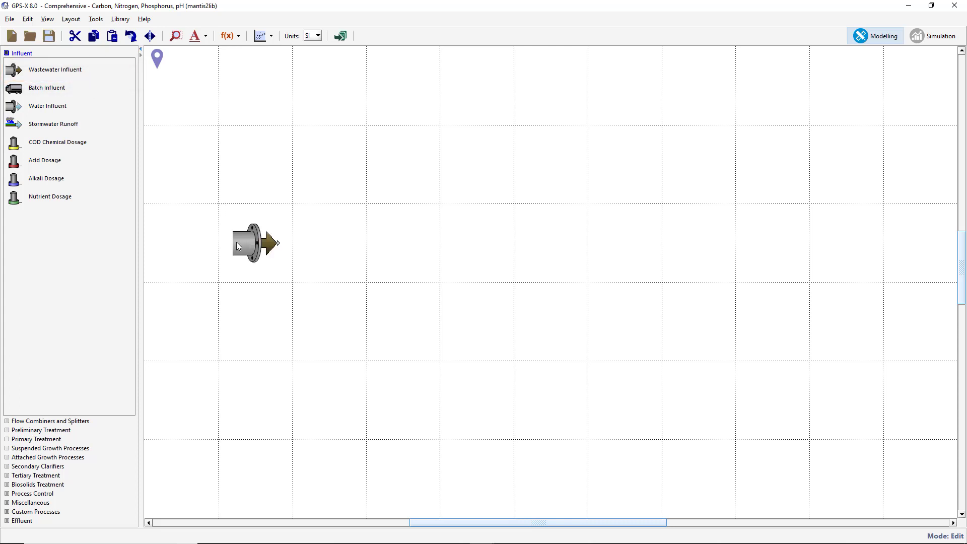
{"action": "left_click", "coordinate": [103, 448]}
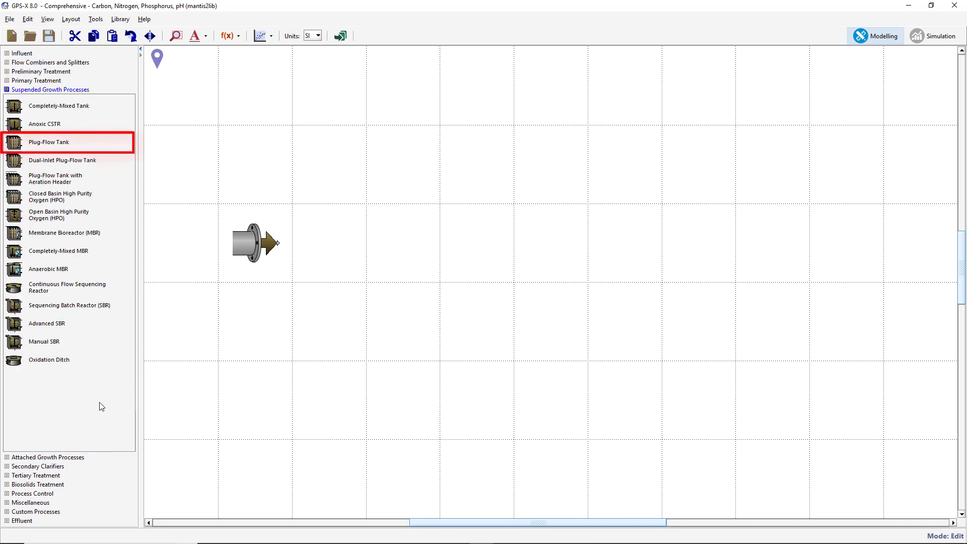
{"action": "left_click_drag", "start_coordinate": [52, 145], "coordinate": [311, 316]}
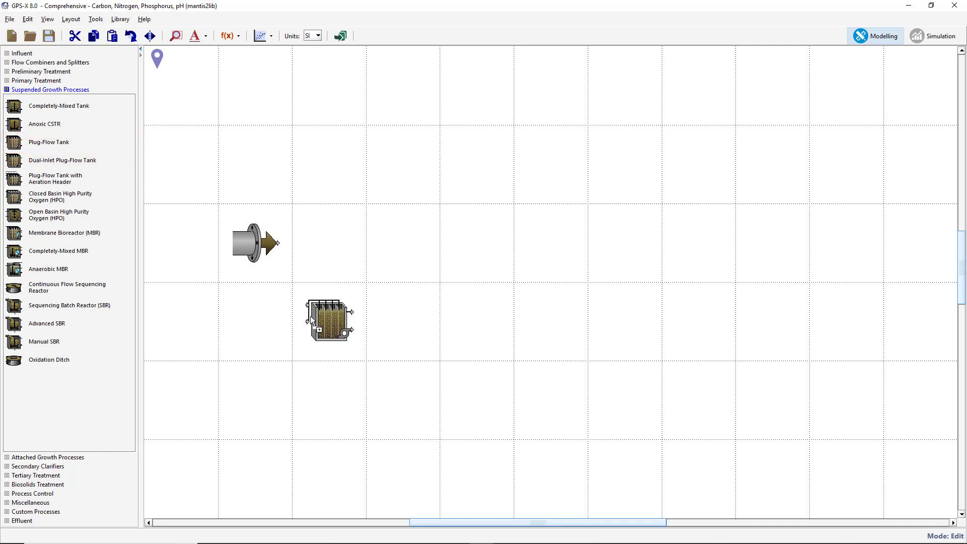
{"action": "left_click", "coordinate": [73, 466]}
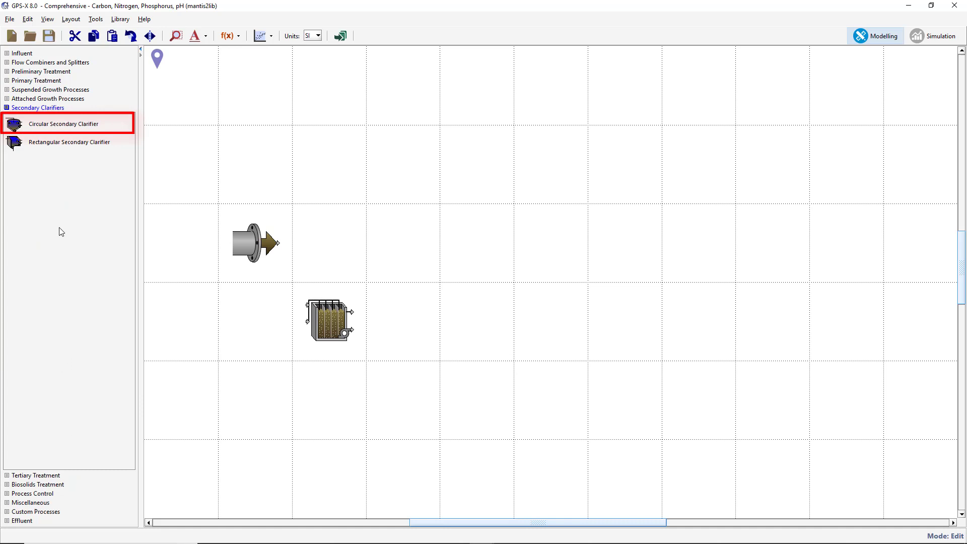
{"action": "left_click_drag", "start_coordinate": [50, 127], "coordinate": [467, 316]}
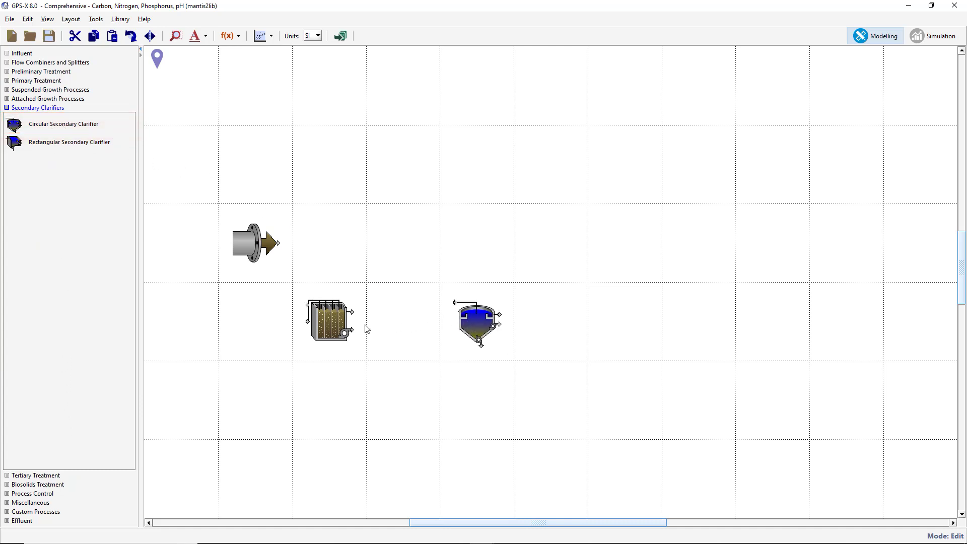
{"action": "left_click", "coordinate": [44, 519]}
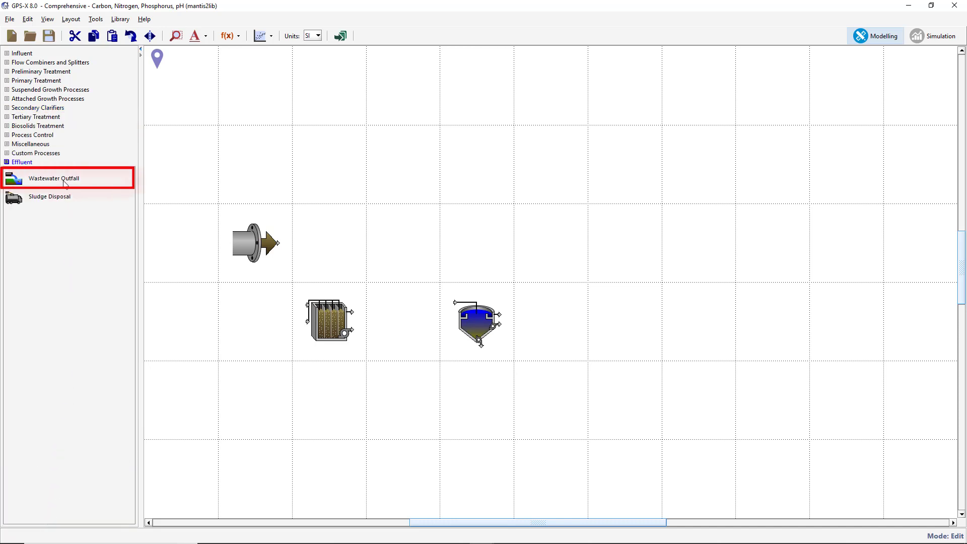
{"action": "left_click_drag", "start_coordinate": [64, 181], "coordinate": [613, 316]}
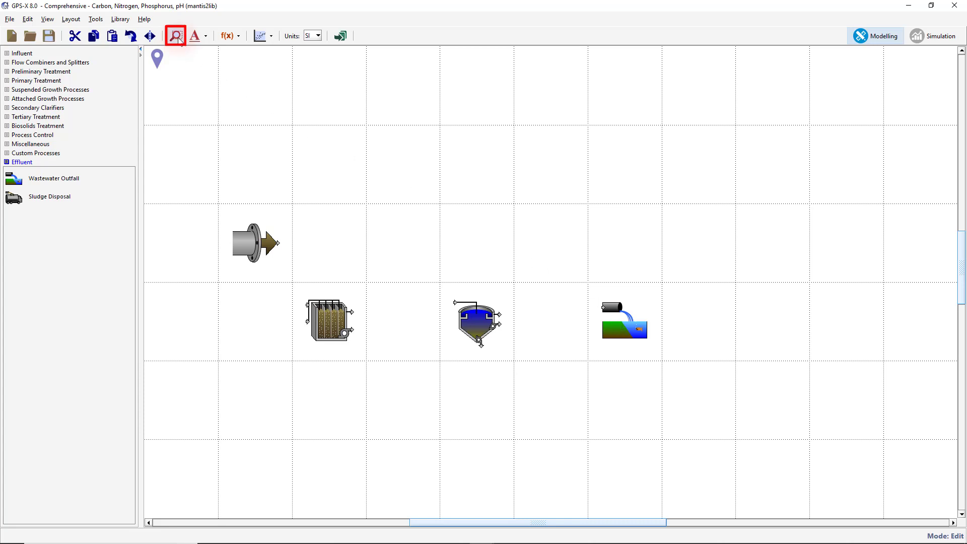
Connect influent to tank, clarifier underflow back to the tank, and clarifier overflow to outfall
{"action": "left_click", "coordinate": [179, 39]}
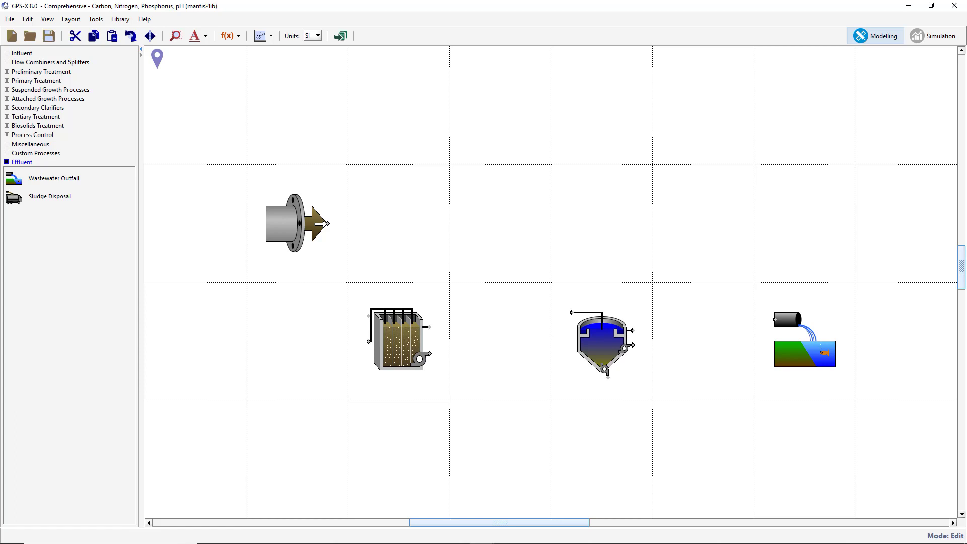
{"action": "left_click_drag", "start_coordinate": [325, 223], "coordinate": [368, 317]}
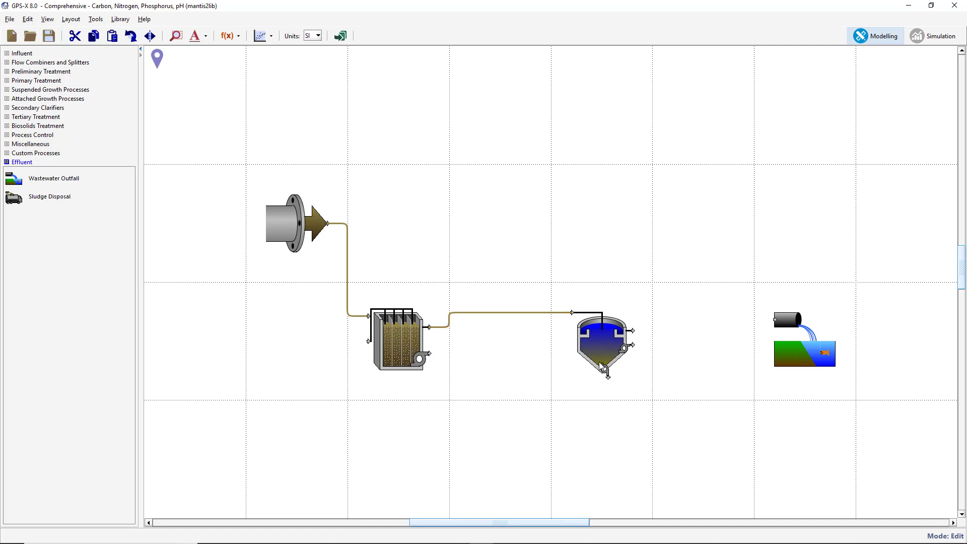
{"action": "left_click_drag", "start_coordinate": [606, 373], "coordinate": [368, 342]}
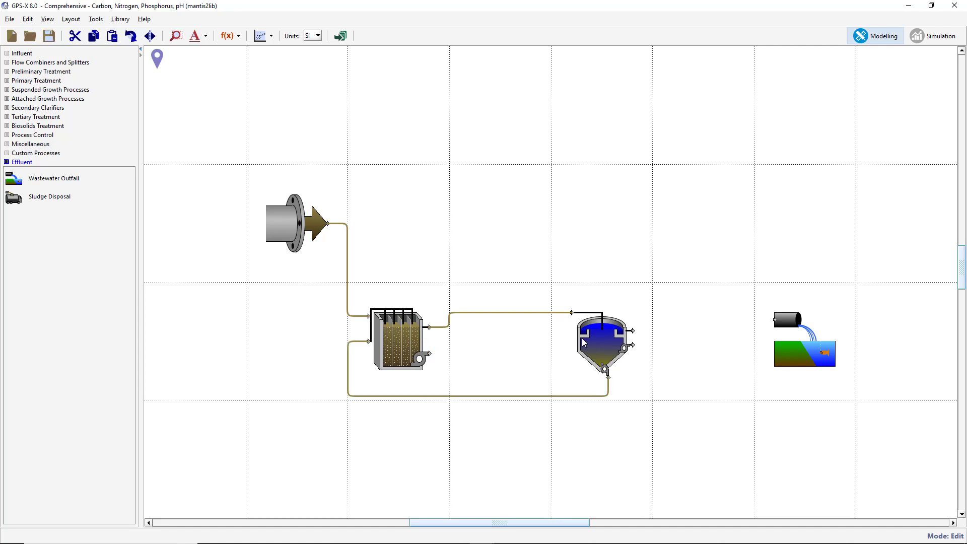
{"action": "left_click_drag", "start_coordinate": [633, 330], "coordinate": [770, 319]}
Link the tank outlet to the clarifier and check that connection's options
{"action": "left_click_drag", "start_coordinate": [429, 354], "coordinate": [634, 347]}
{"action": "right_click", "coordinate": [519, 313]}
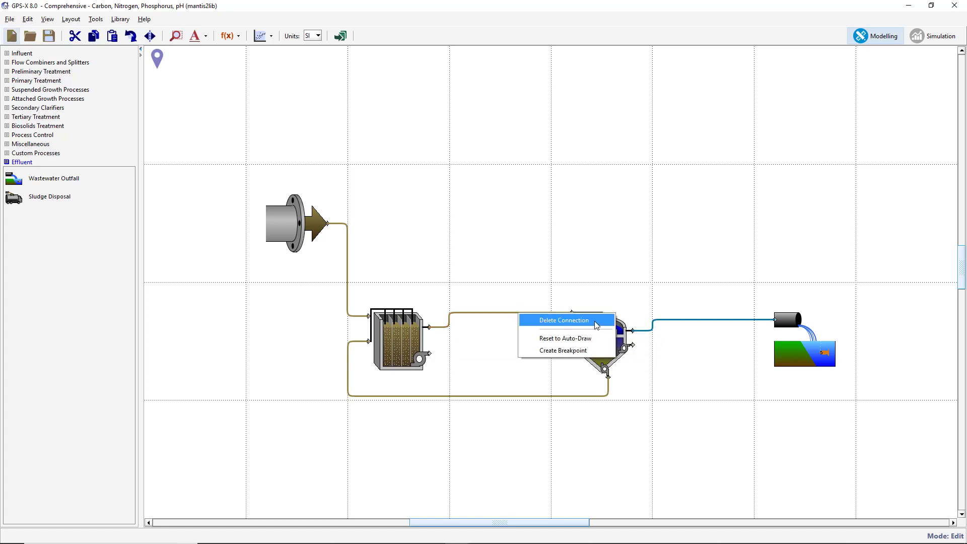
{"action": "left_click", "coordinate": [508, 293]}
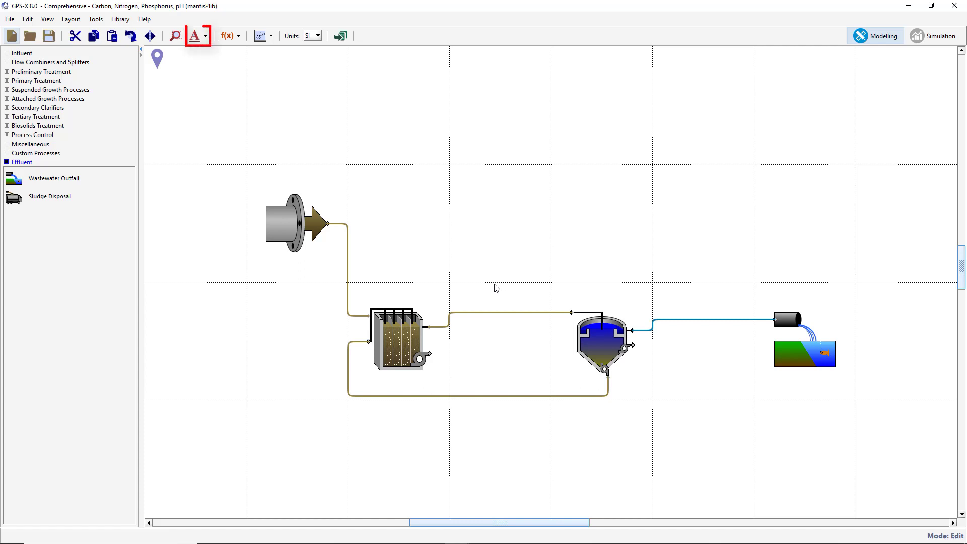
Show stream numbers, then label the influent 'Influent' and name its stream wwinf
{"action": "left_click", "coordinate": [206, 40]}
{"action": "left_click", "coordinate": [209, 51]}
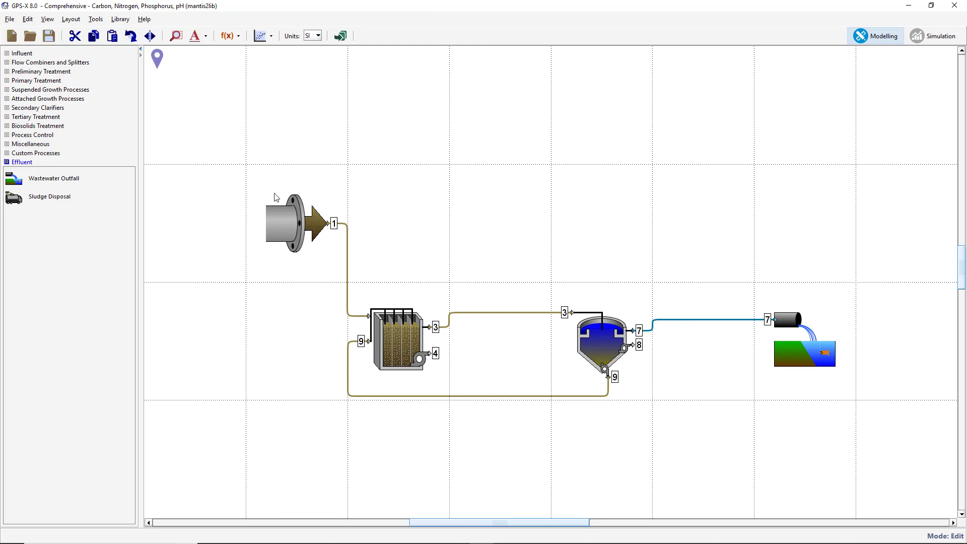
{"action": "right_click", "coordinate": [289, 223]}
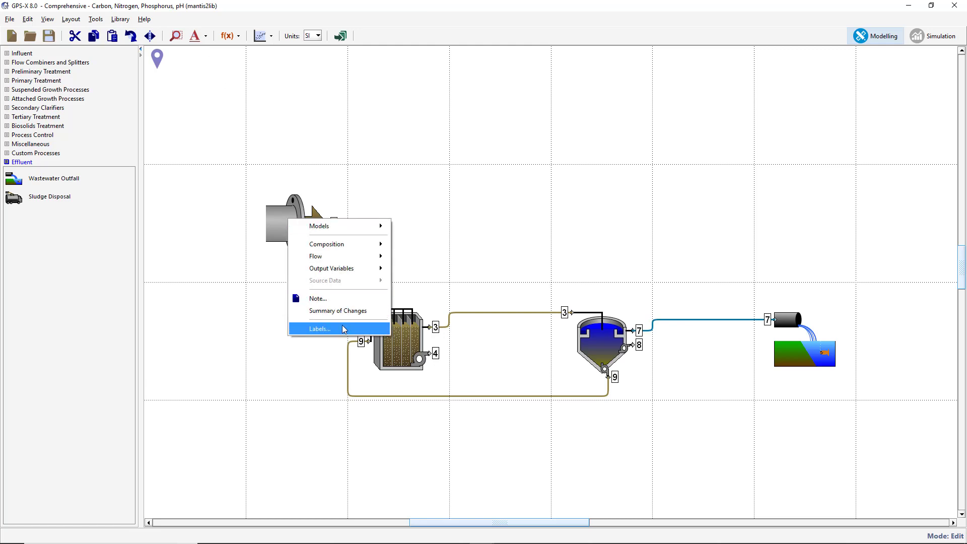
{"action": "left_click", "coordinate": [344, 329]}
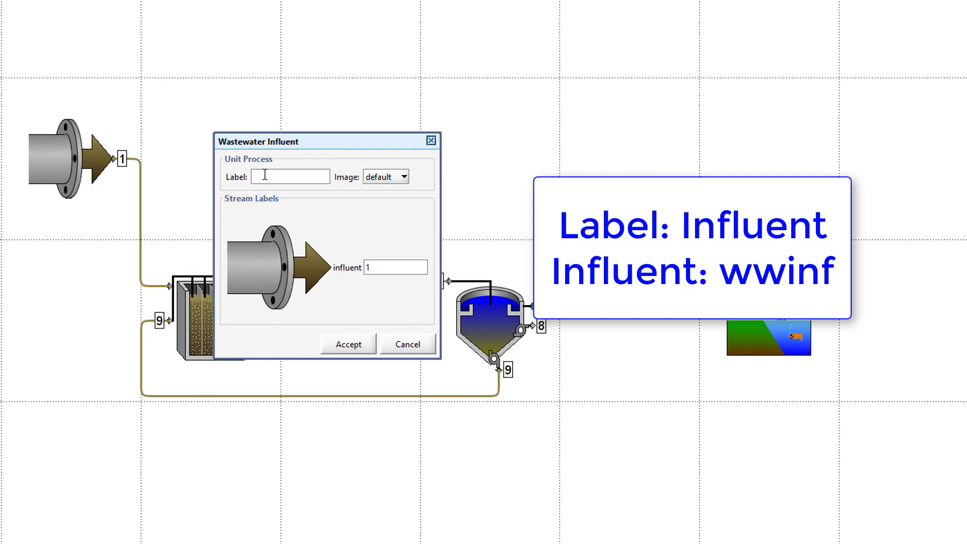
{"action": "type", "text": "Influent"}
{"action": "left_click", "coordinate": [382, 267]}
{"action": "key", "text": "BackSpace"}
{"action": "type", "text": "wwinf"}
{"action": "left_click", "coordinate": [360, 339]}
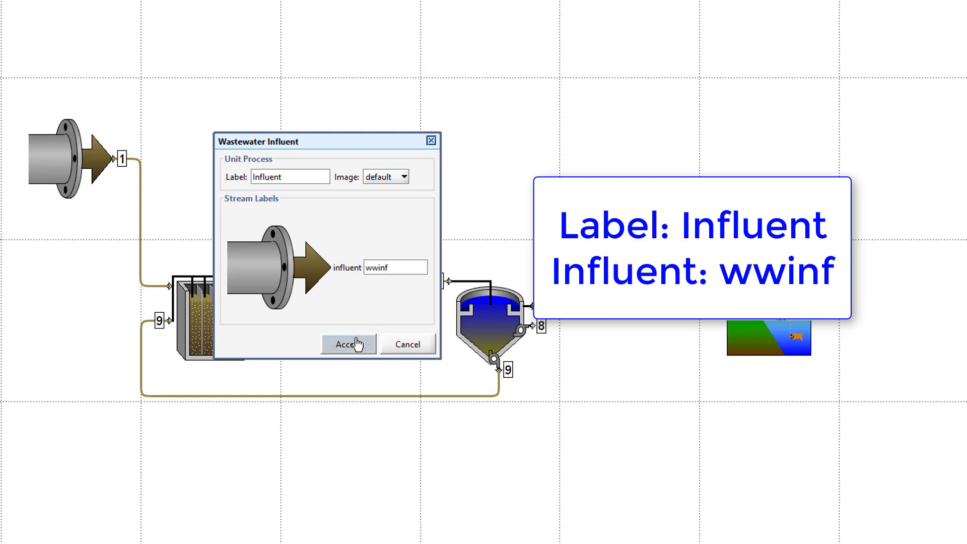
{"action": "right_click", "coordinate": [239, 322]}
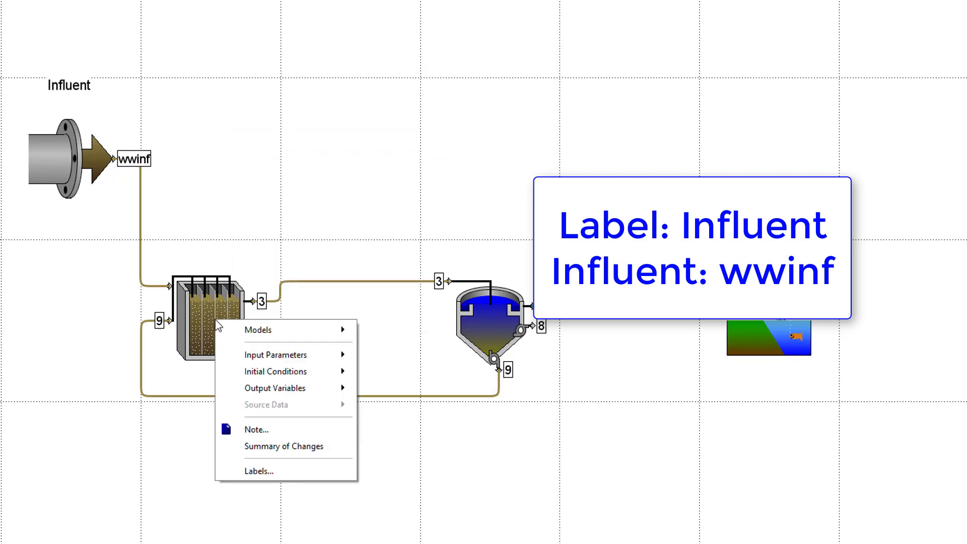
Label the tank 'Aeration Tank' with overflow stream mlss and recycle stream ras1
{"action": "left_click", "coordinate": [304, 470]}
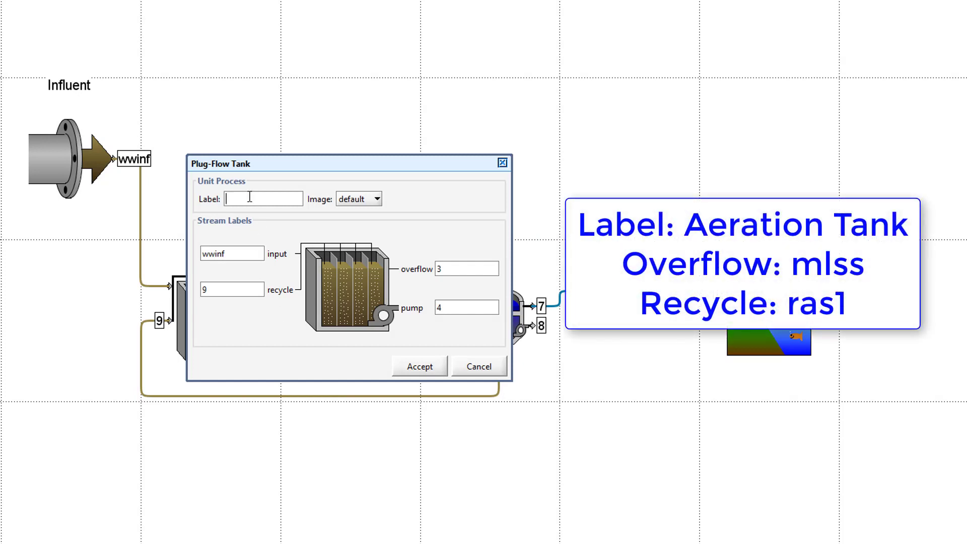
{"action": "type", "text": "Aeration Tank"}
{"action": "left_click", "coordinate": [453, 269]}
{"action": "key", "text": "BackSpace"}
{"action": "type", "text": "mlss"}
{"action": "left_click", "coordinate": [244, 290]}
{"action": "key", "text": "BackSpace"}
{"action": "type", "text": "ras1"}
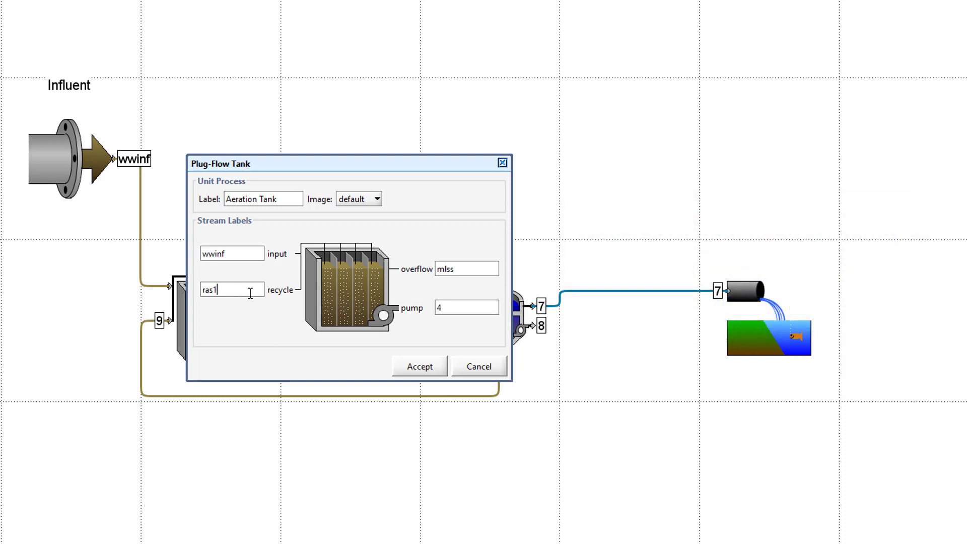
{"action": "left_click", "coordinate": [419, 366]}
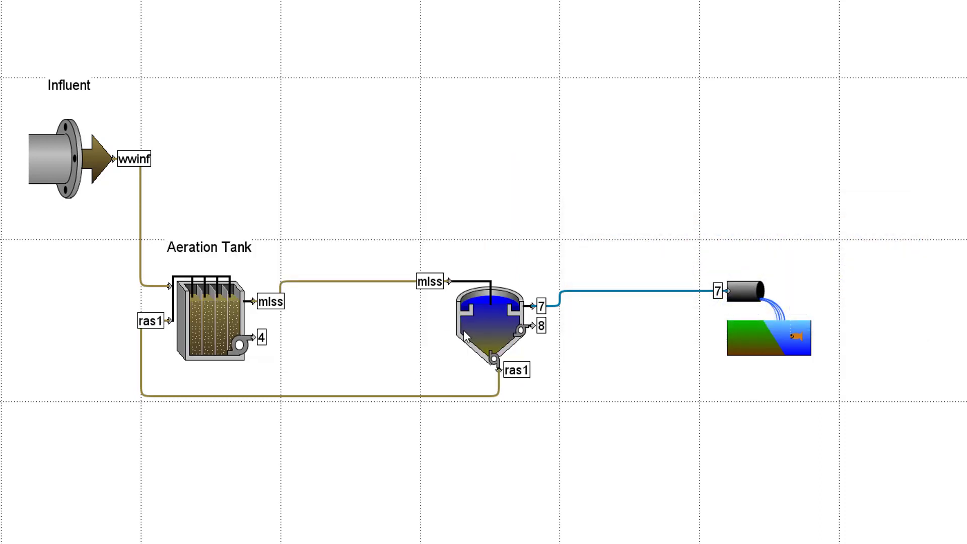
Label the clarifier 'Final Clarifier' with overflow stream fe1 and pump stream was1
{"action": "right_click", "coordinate": [489, 321]}
{"action": "left_click", "coordinate": [556, 469]}
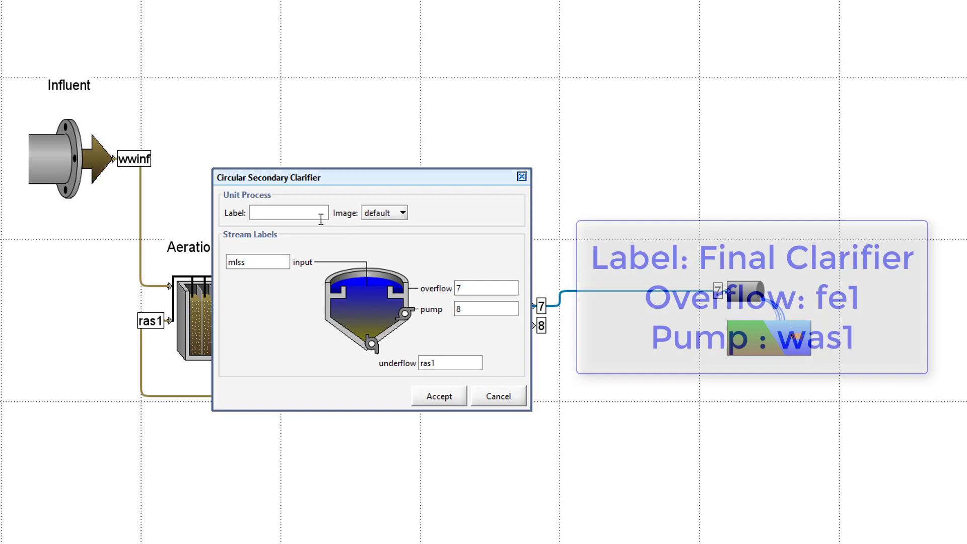
{"action": "type", "text": "Final Cl"}
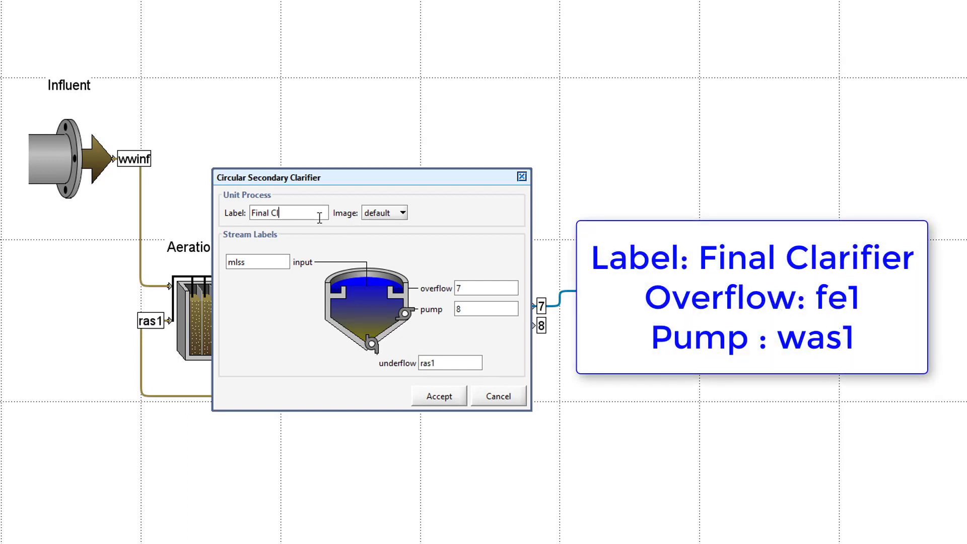
{"action": "type", "text": "arifier 1"}
{"action": "left_click", "coordinate": [469, 289]}
{"action": "key", "text": "BackSpace"}
{"action": "type", "text": "fe1"}
{"action": "left_click", "coordinate": [475, 307]}
{"action": "key", "text": "BackSpace"}
{"action": "type", "text": "was1"}
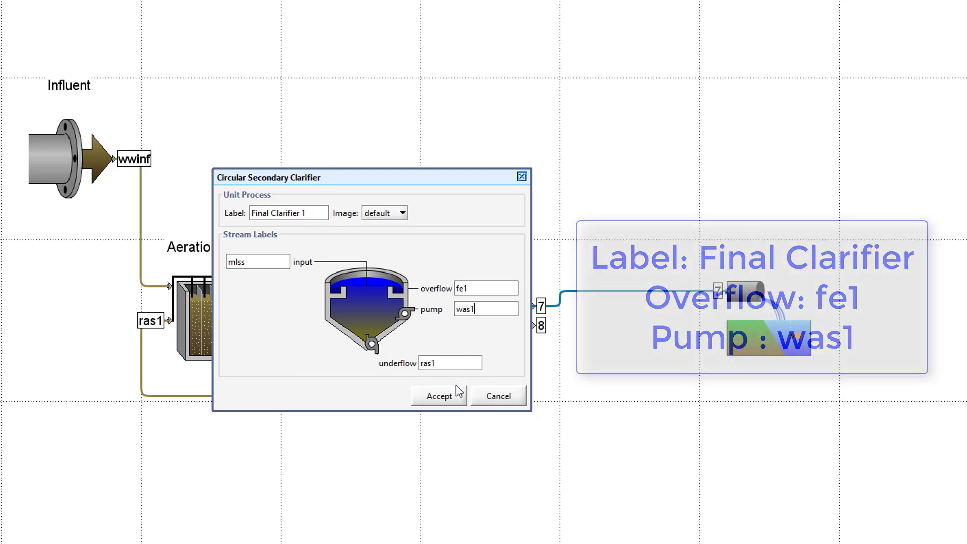
{"action": "key", "text": "Return"}
Label the outfall 'Effluent'
{"action": "right_click", "coordinate": [770, 309]}
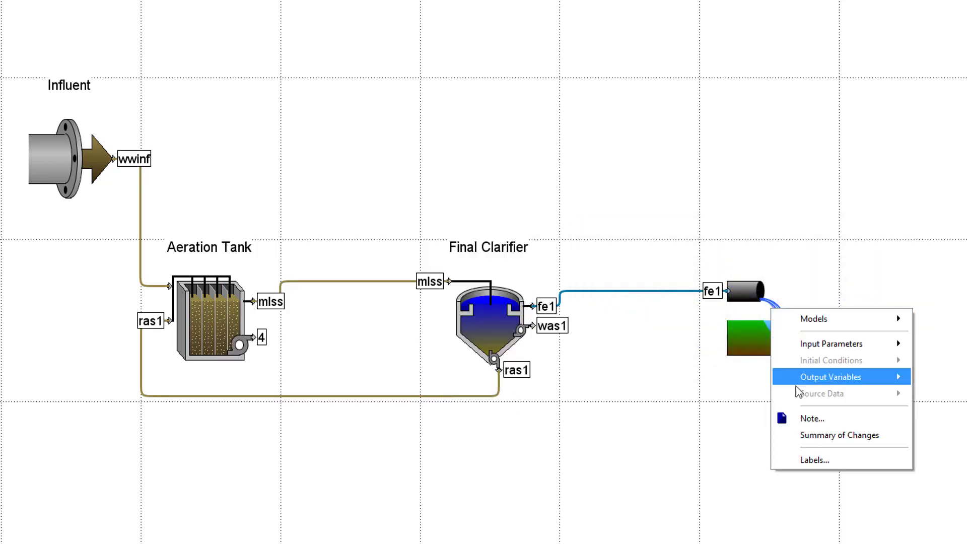
{"action": "left_click", "coordinate": [806, 458]}
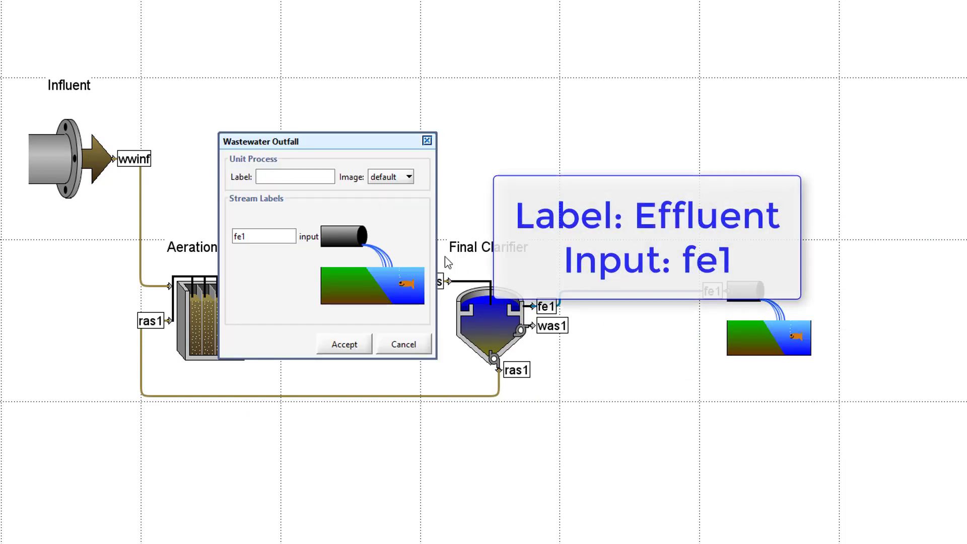
{"action": "type", "text": "Effluent"}
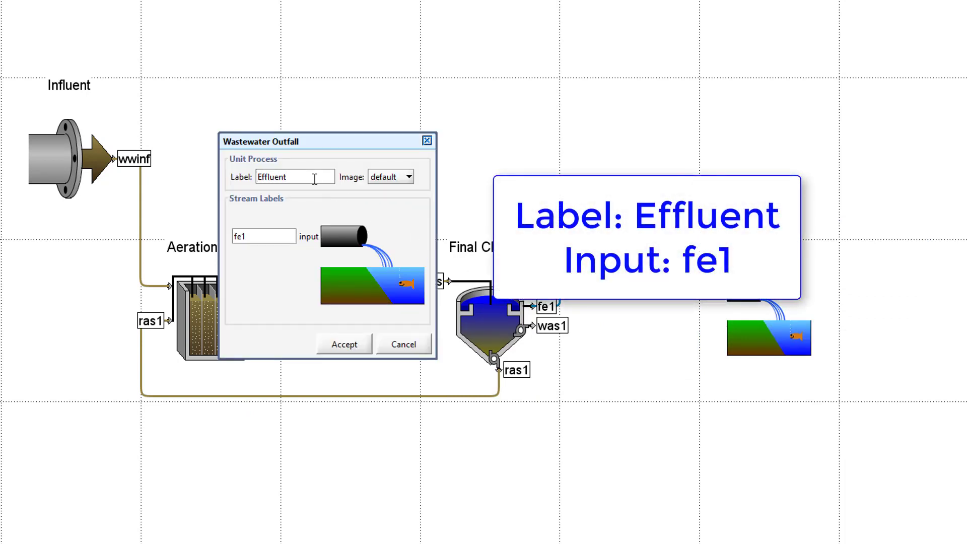
{"action": "left_click", "coordinate": [340, 345]}
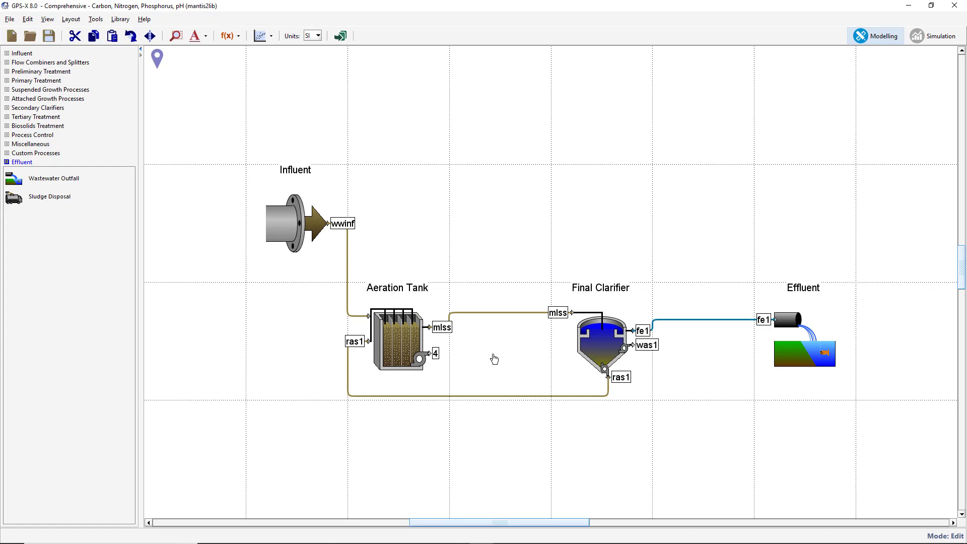
{"action": "left_click", "coordinate": [600, 345]}
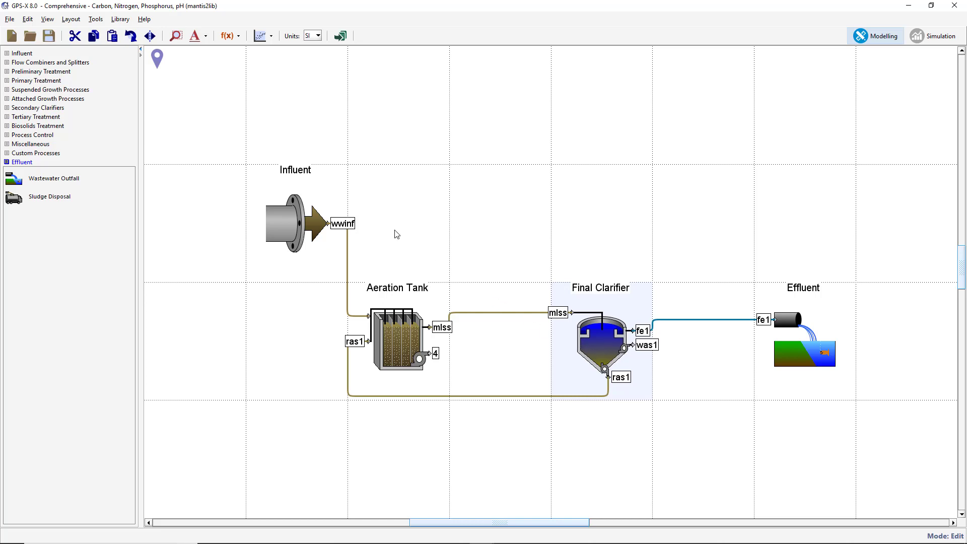
{"action": "left_click", "coordinate": [27, 19]}
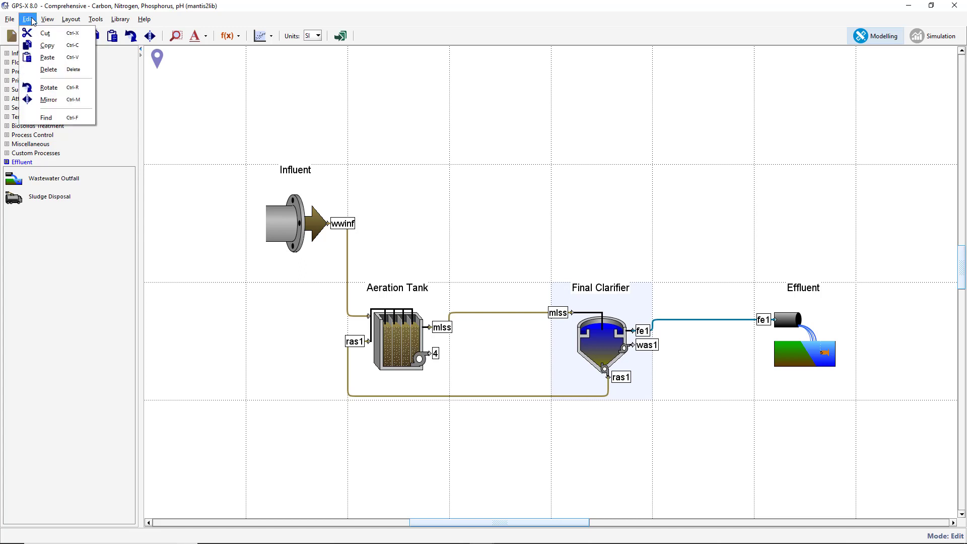
{"action": "left_click", "coordinate": [63, 74]}
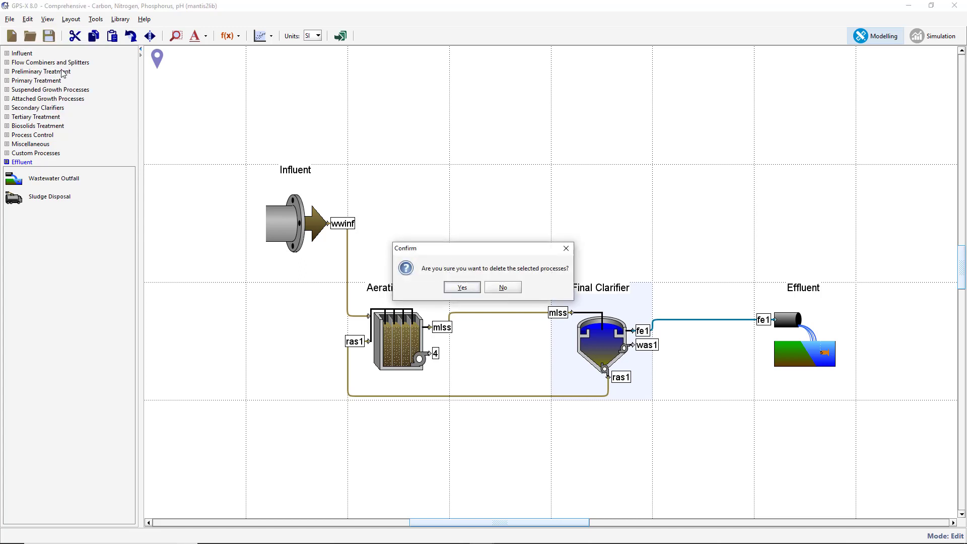
{"action": "left_click", "coordinate": [503, 287]}
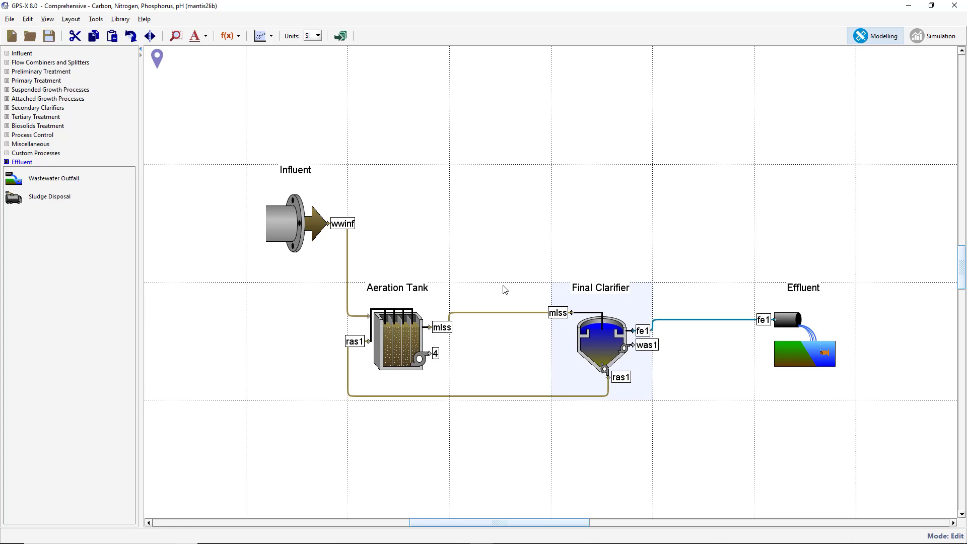
Save the layout with Save As under the file name Tutorial1
{"action": "left_click", "coordinate": [10, 19]}
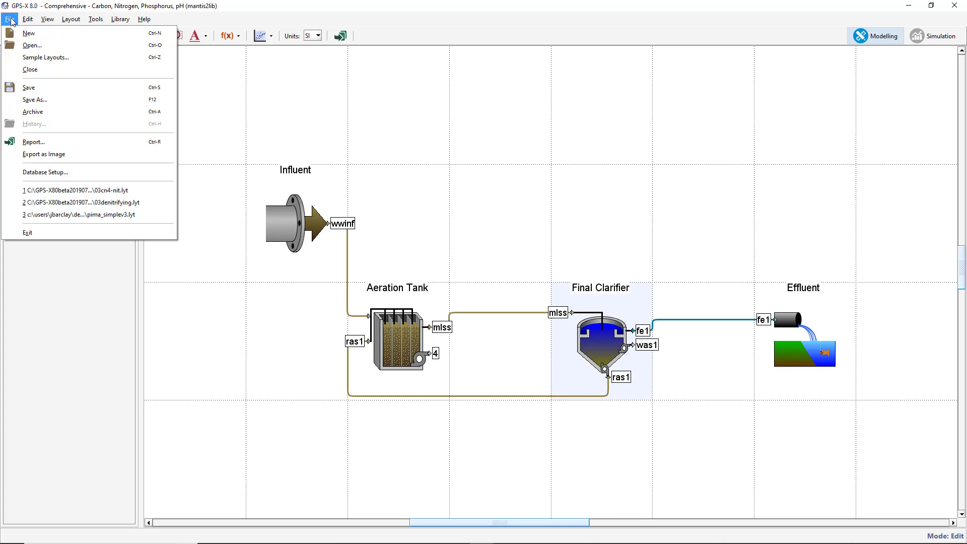
{"action": "left_click", "coordinate": [52, 101]}
{"action": "type", "text": "Tutorial1"}
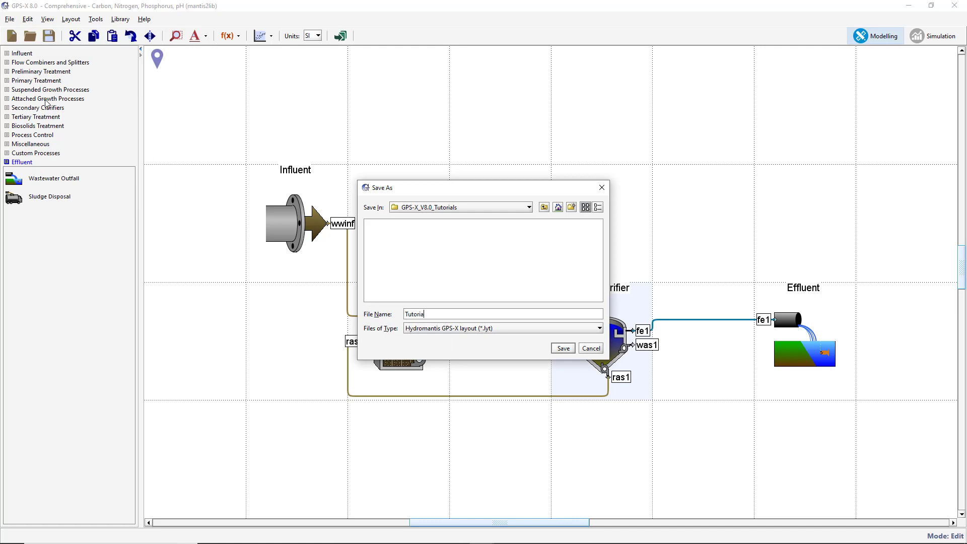
{"action": "left_click", "coordinate": [571, 352]}
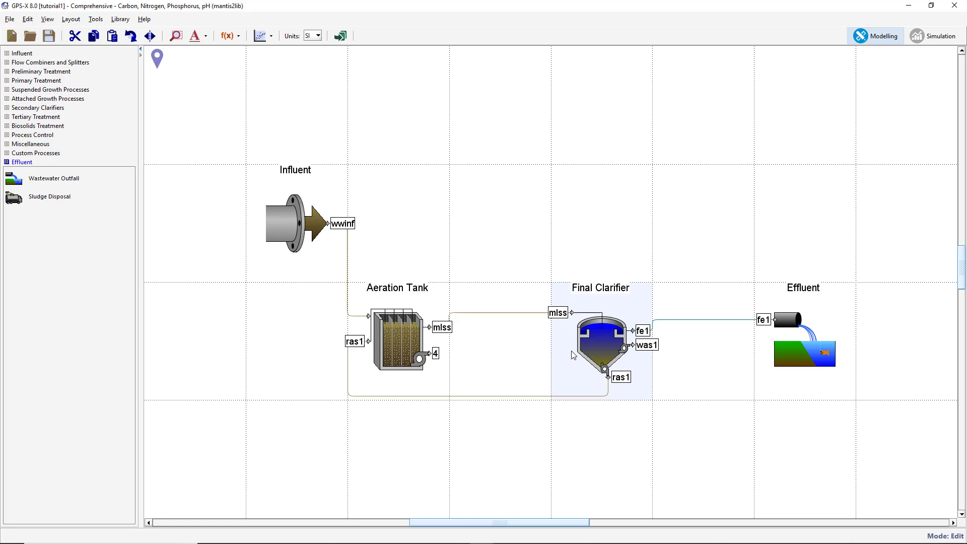
Assign models: codstates to influent, mantis2 to aeration tank, simple1d to clarifier, default to effluent
{"action": "right_click", "coordinate": [295, 229]}
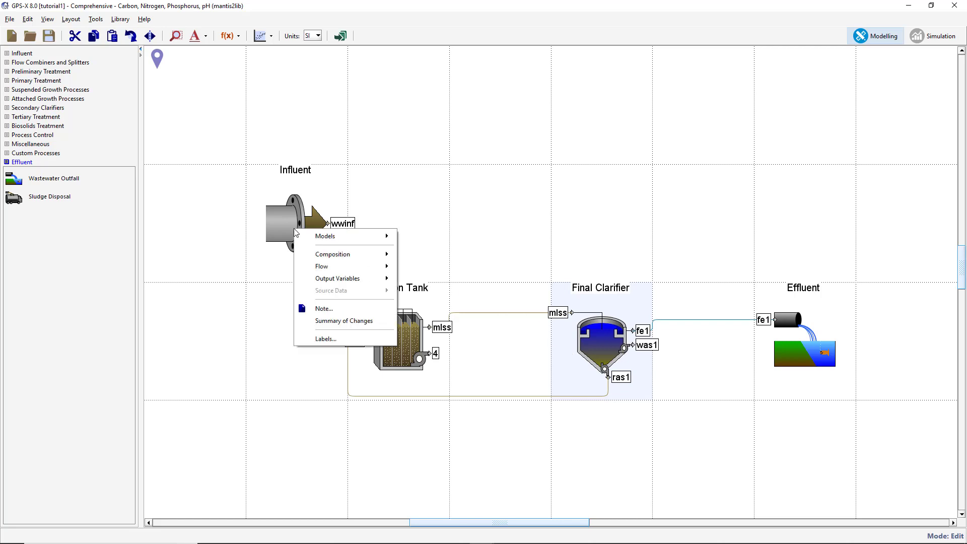
{"action": "mouse_move", "coordinate": [310, 235]}
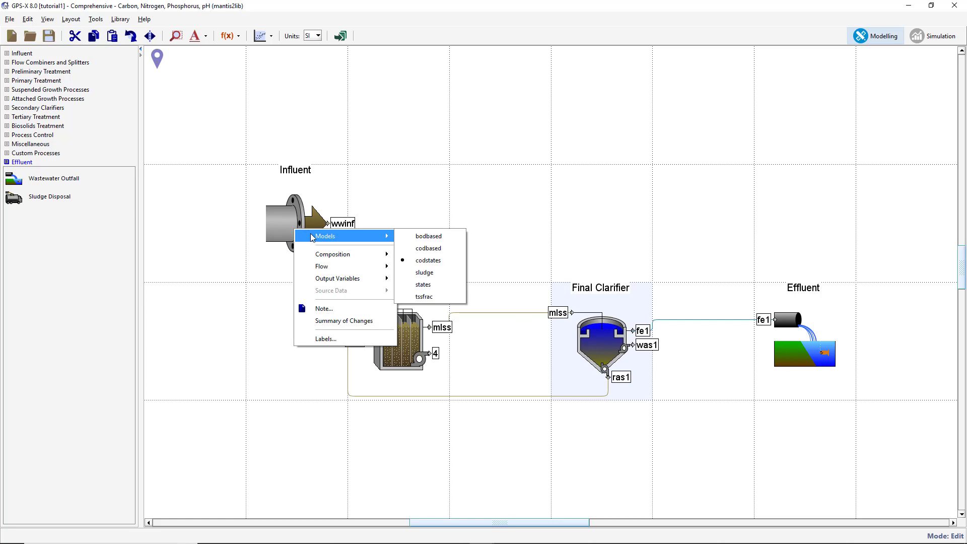
{"action": "left_click", "coordinate": [448, 260]}
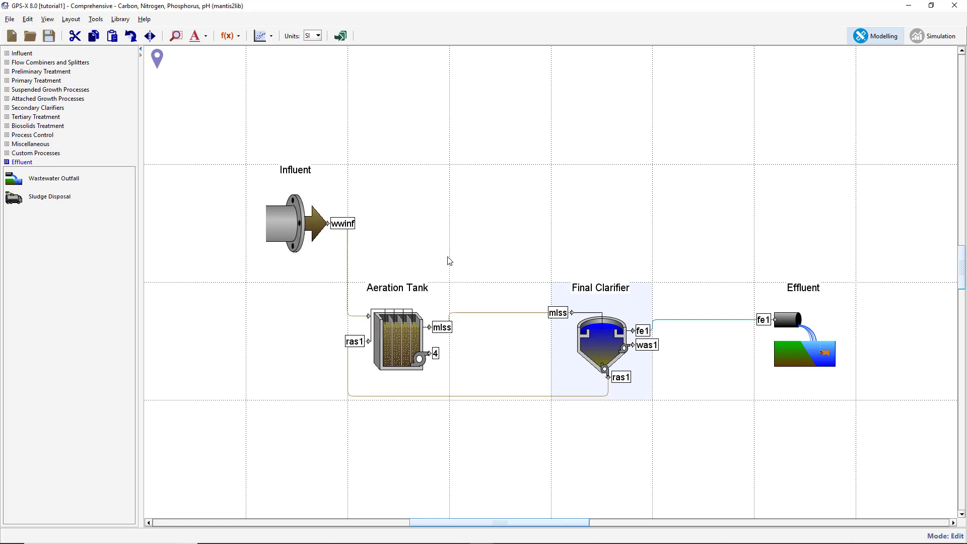
{"action": "right_click", "coordinate": [398, 341]}
{"action": "mouse_move", "coordinate": [452, 344]}
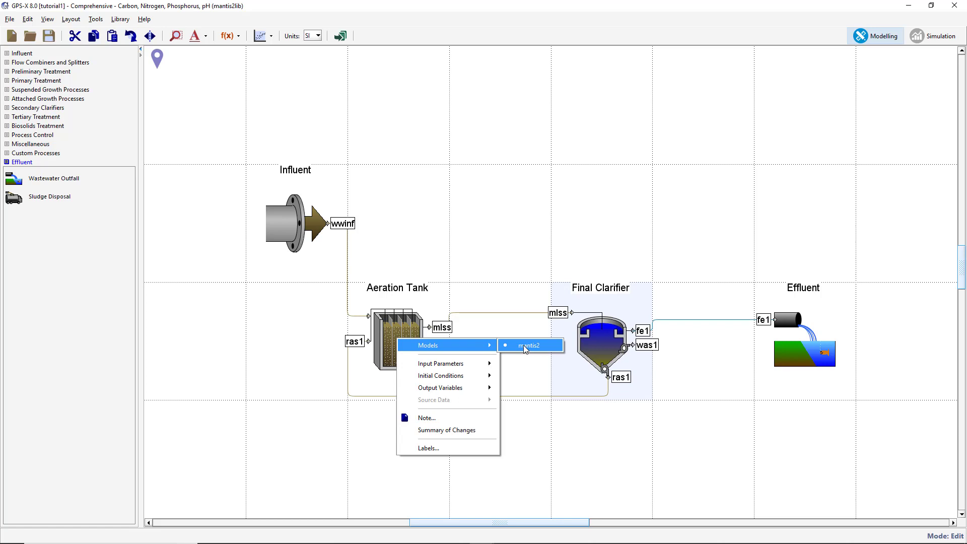
{"action": "left_click", "coordinate": [547, 348]}
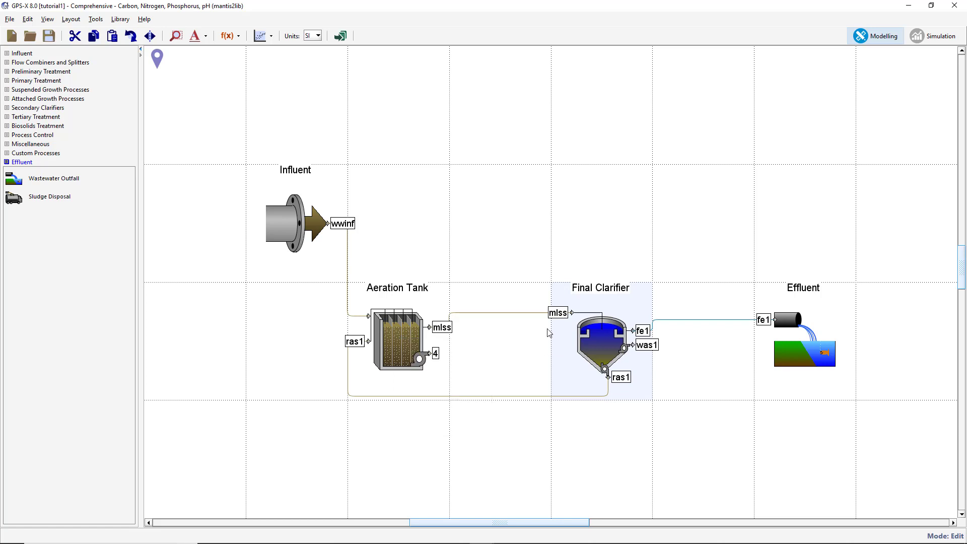
{"action": "right_click", "coordinate": [599, 342]}
{"action": "mouse_move", "coordinate": [643, 350]}
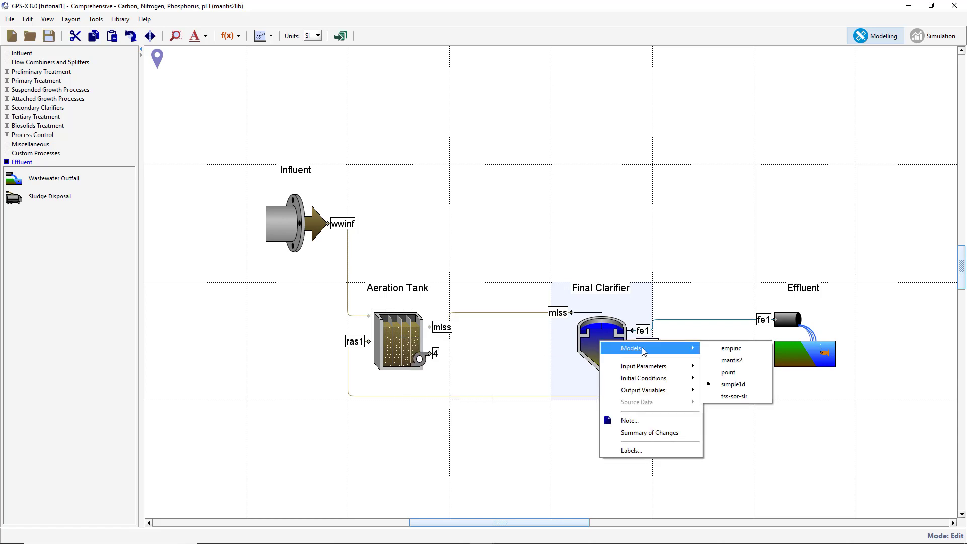
{"action": "left_click", "coordinate": [747, 385]}
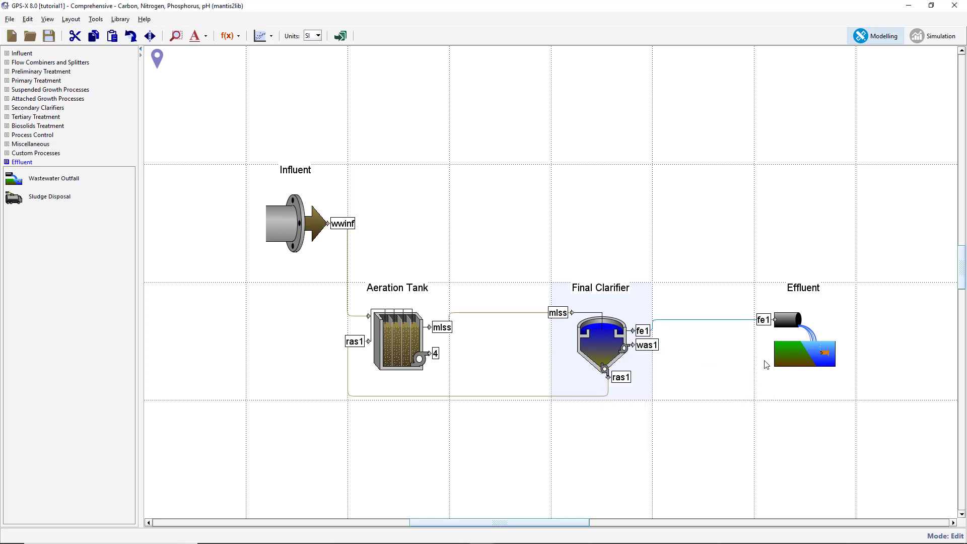
{"action": "right_click", "coordinate": [796, 334]}
{"action": "mouse_move", "coordinate": [822, 341]}
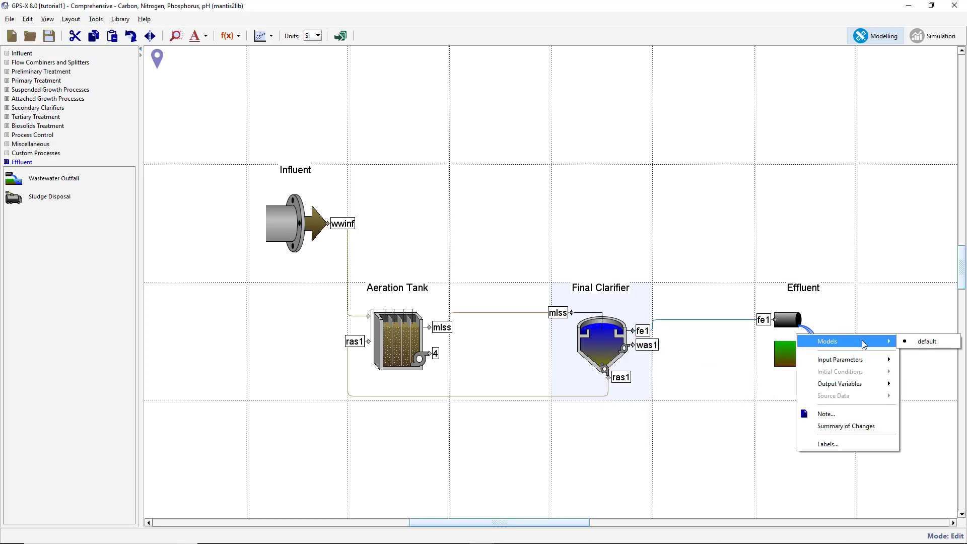
{"action": "left_click", "coordinate": [933, 342]}
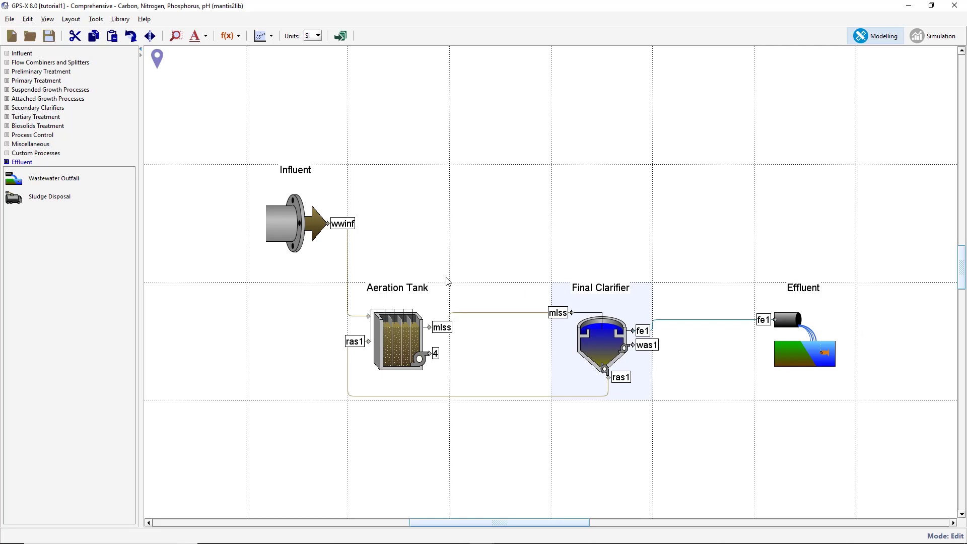
In the Influent Advisor, set total COD to 380 and total TKN to 35, then accept
{"action": "right_click", "coordinate": [284, 229]}
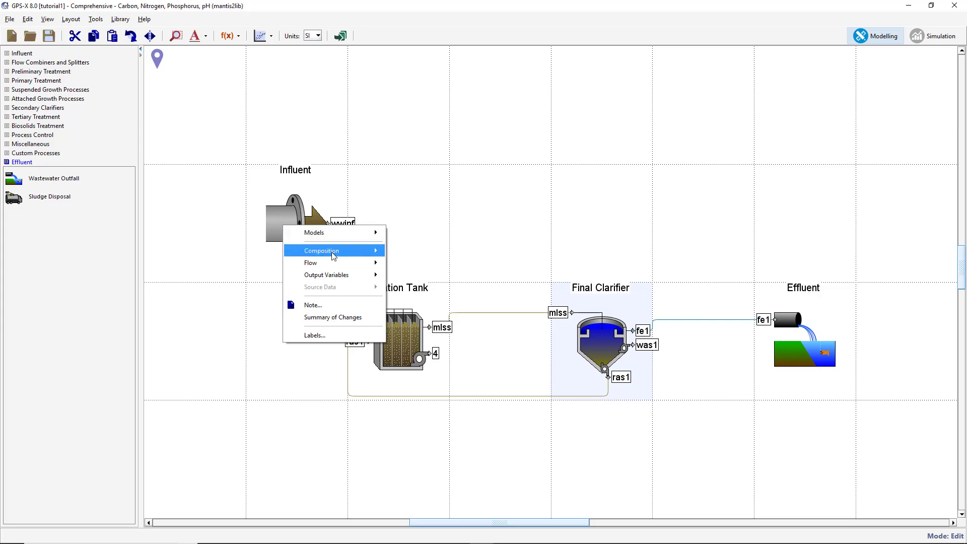
{"action": "mouse_move", "coordinate": [353, 250]}
{"action": "left_click", "coordinate": [431, 255]}
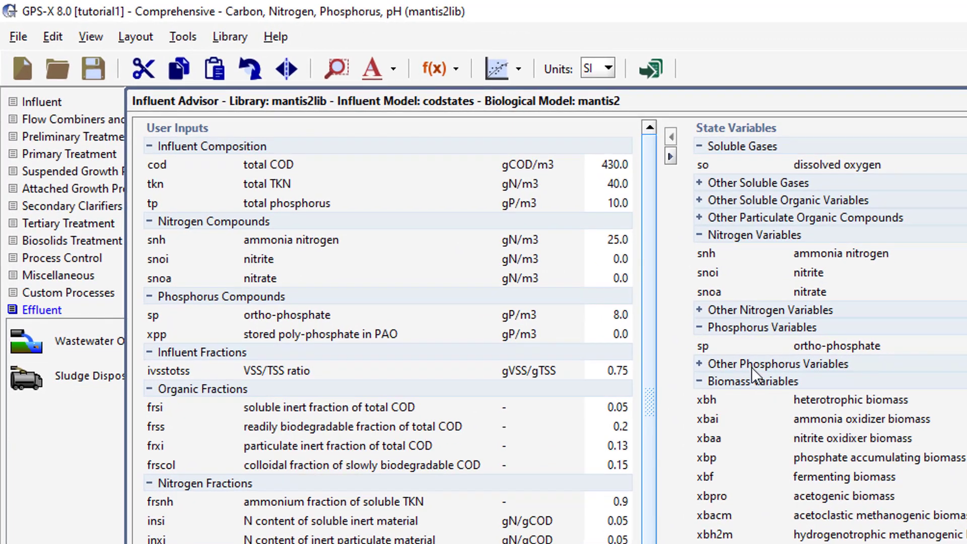
{"action": "double_click", "coordinate": [622, 165]}
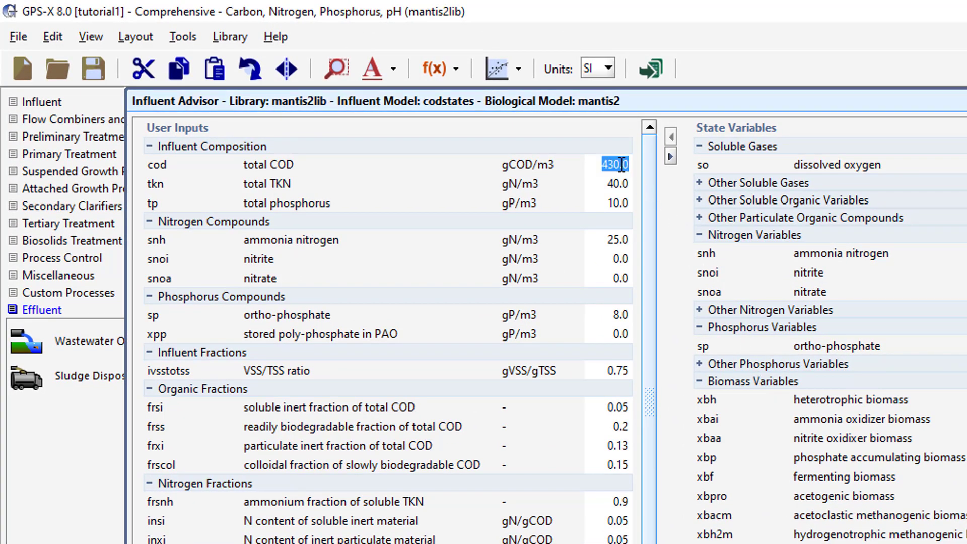
{"action": "type", "text": "380"}
{"action": "key", "text": "Return"}
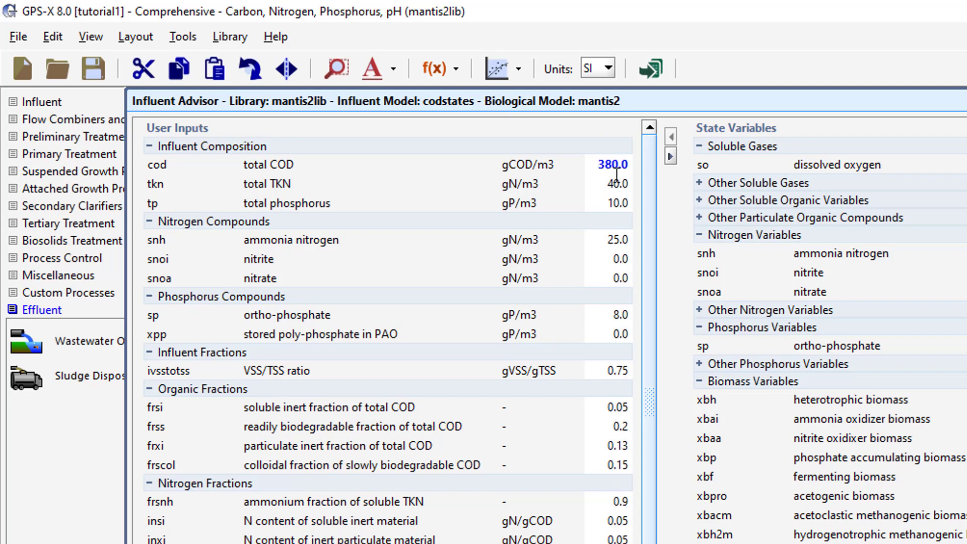
{"action": "left_click", "coordinate": [616, 184]}
{"action": "type", "text": "35"}
{"action": "key", "text": "Return"}
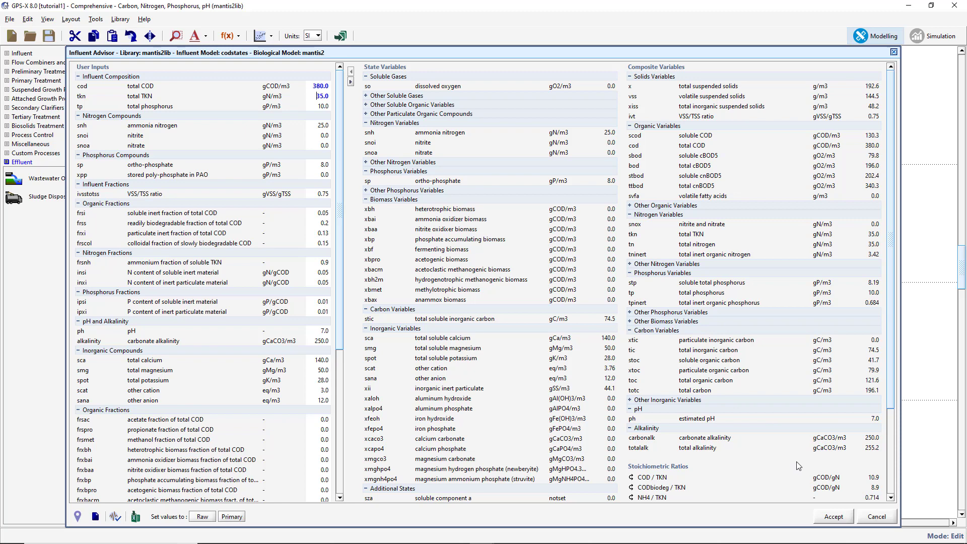
{"action": "left_click", "coordinate": [827, 517]}
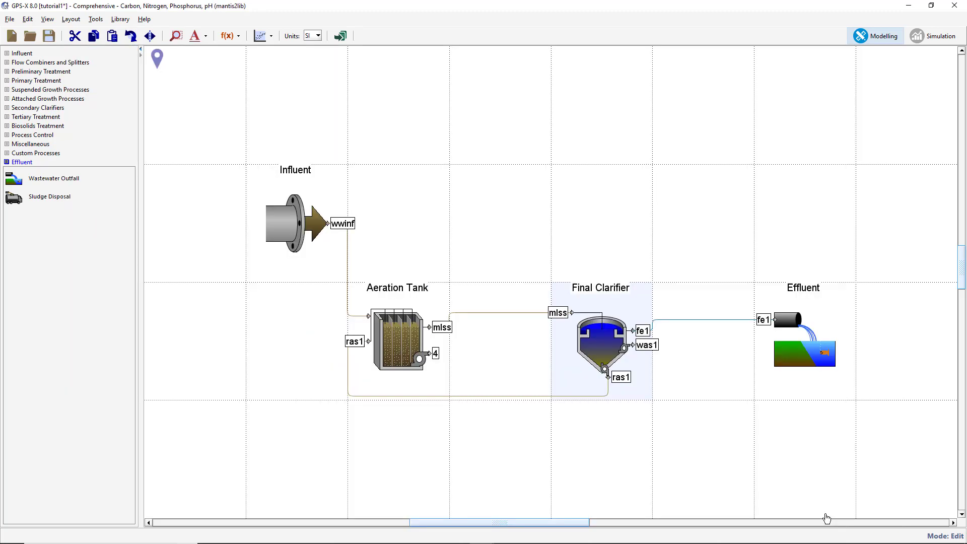
Set the Final Clarifier's operational [was1] pumped flow to 60.0 m3/d and accept
{"action": "right_click", "coordinate": [623, 360]}
{"action": "mouse_move", "coordinate": [665, 374]}
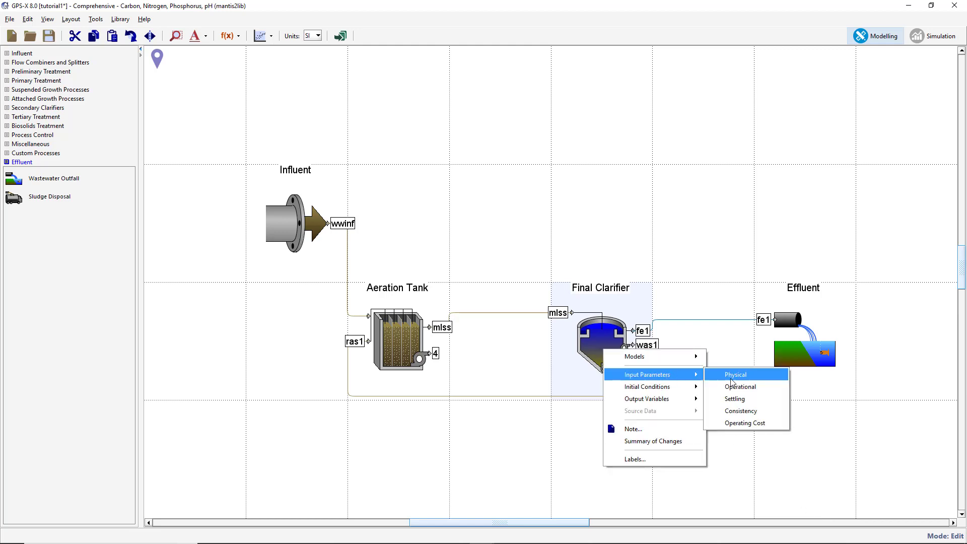
{"action": "left_click", "coordinate": [756, 387]}
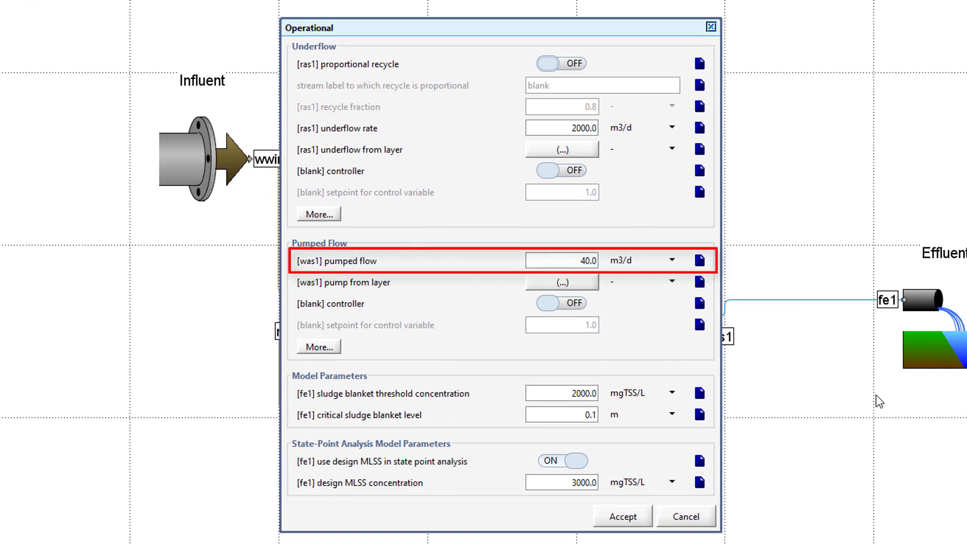
{"action": "double_click", "coordinate": [588, 258]}
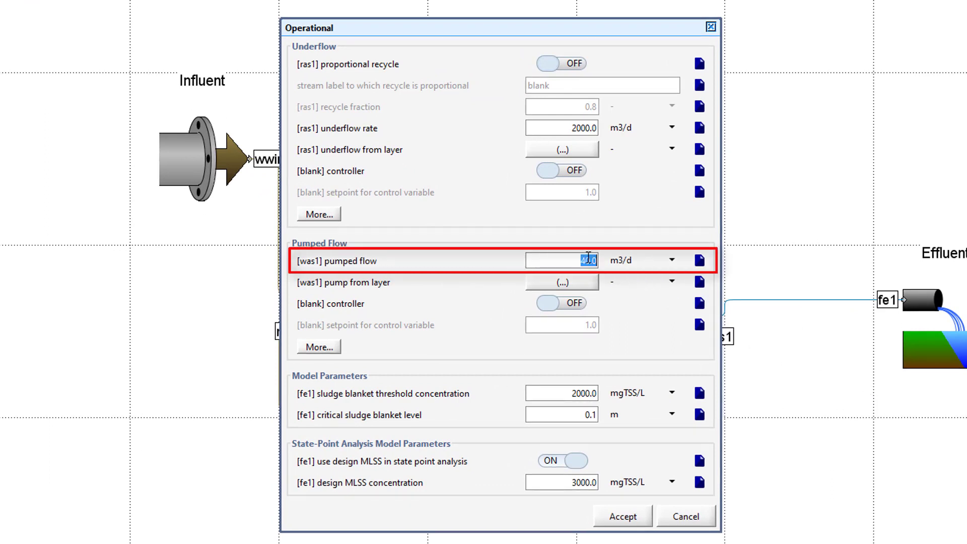
{"action": "type", "text": "60.0"}
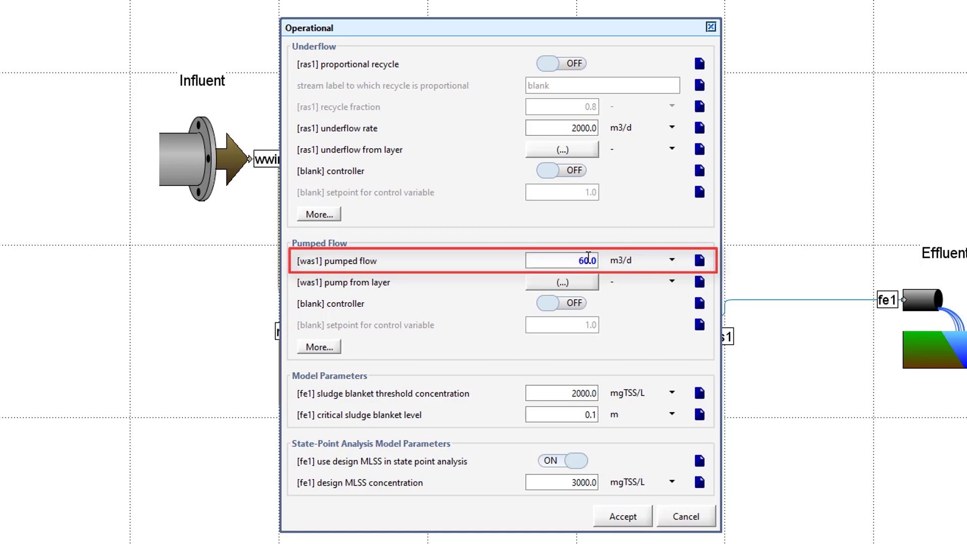
{"action": "left_click", "coordinate": [615, 516]}
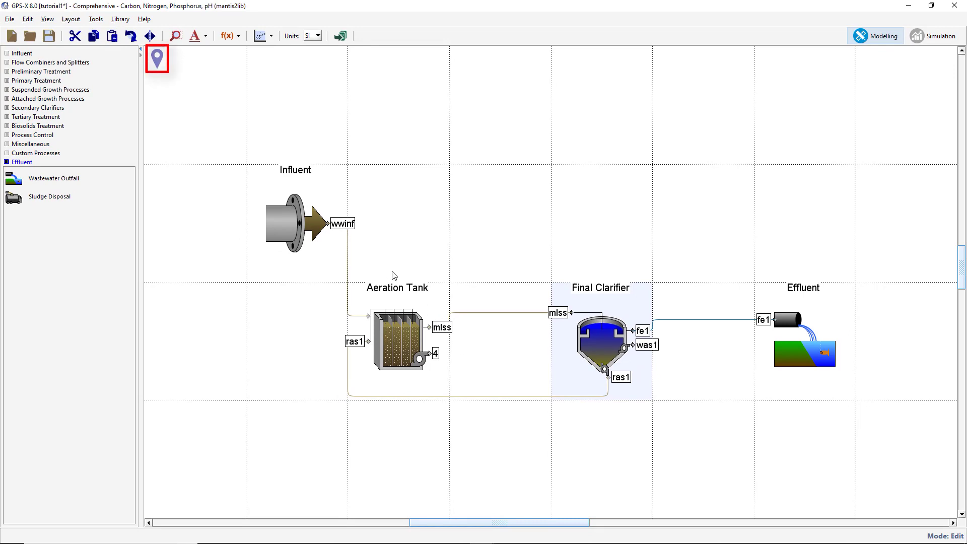
Change the plant-wide liquid temperature in Site Properties from 20 to 22 °C and accept it
{"action": "left_click", "coordinate": [157, 59]}
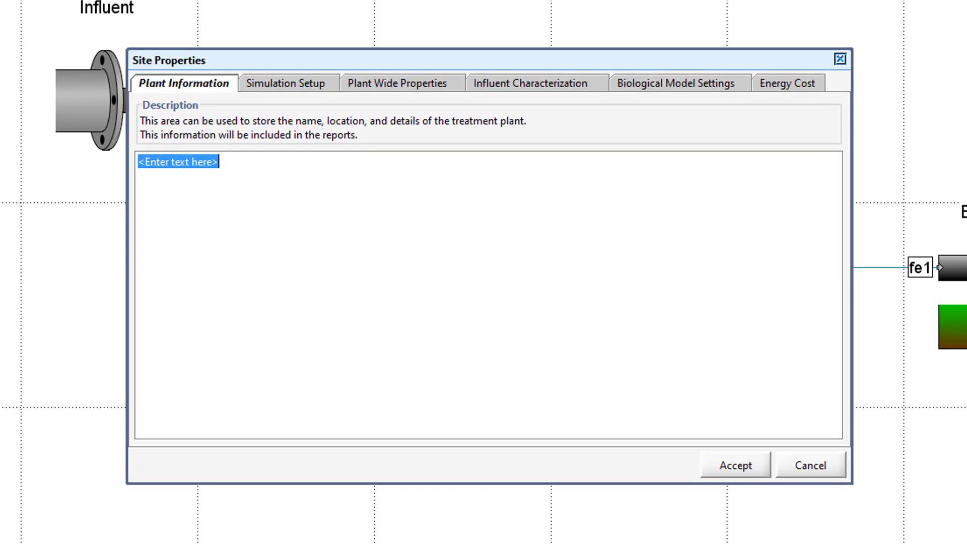
{"action": "left_click", "coordinate": [398, 83]}
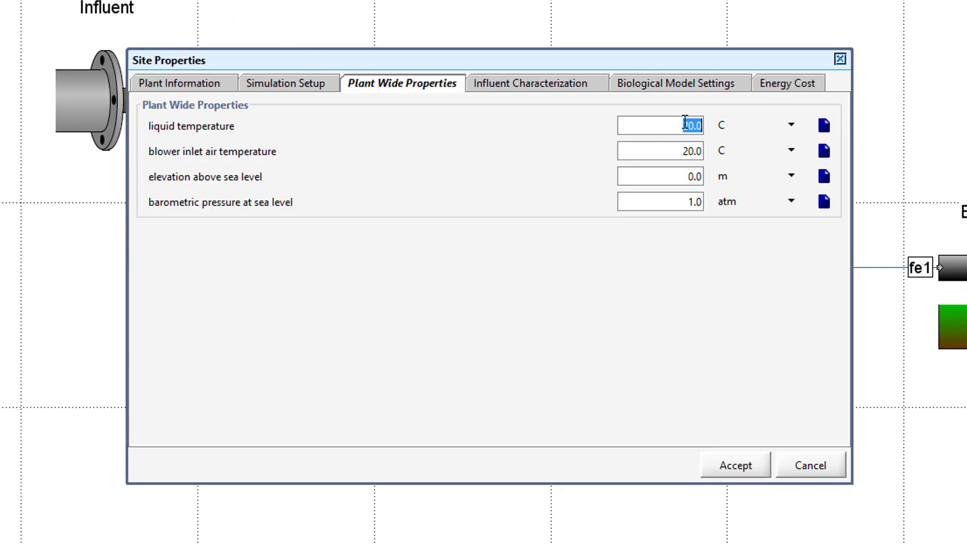
{"action": "type", "text": "22"}
{"action": "key", "text": "Return"}
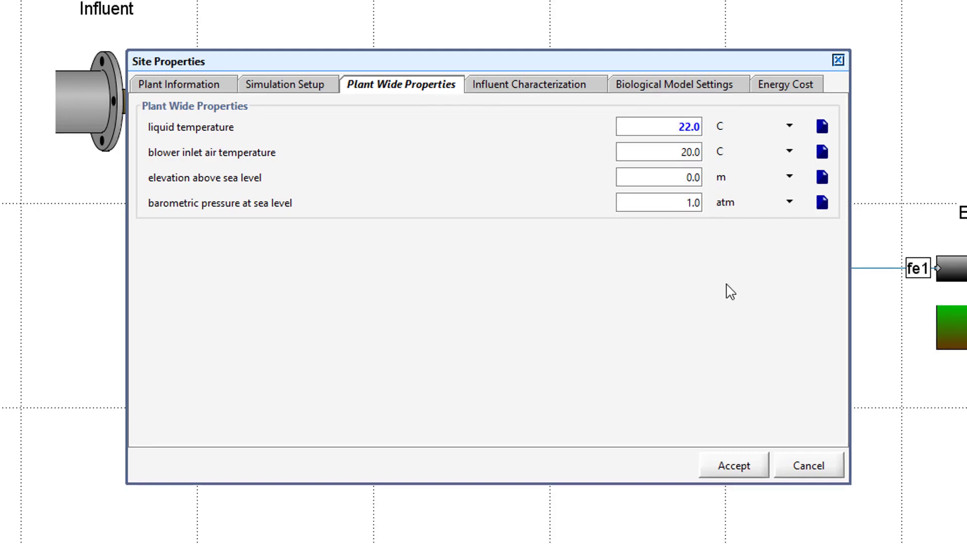
{"action": "left_click", "coordinate": [734, 464]}
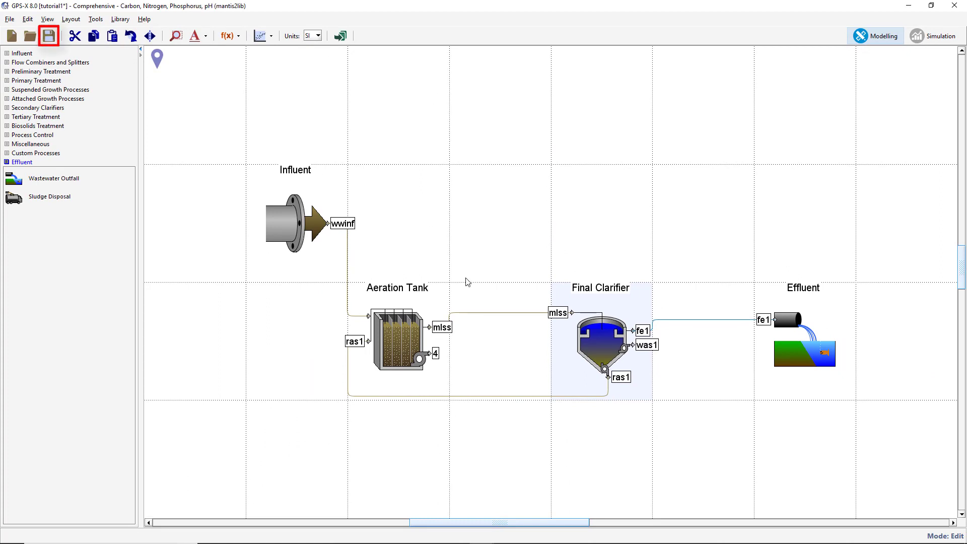
Save the tutorial1 layout and switch to Simulation mode so the model builds
{"action": "left_click", "coordinate": [56, 37]}
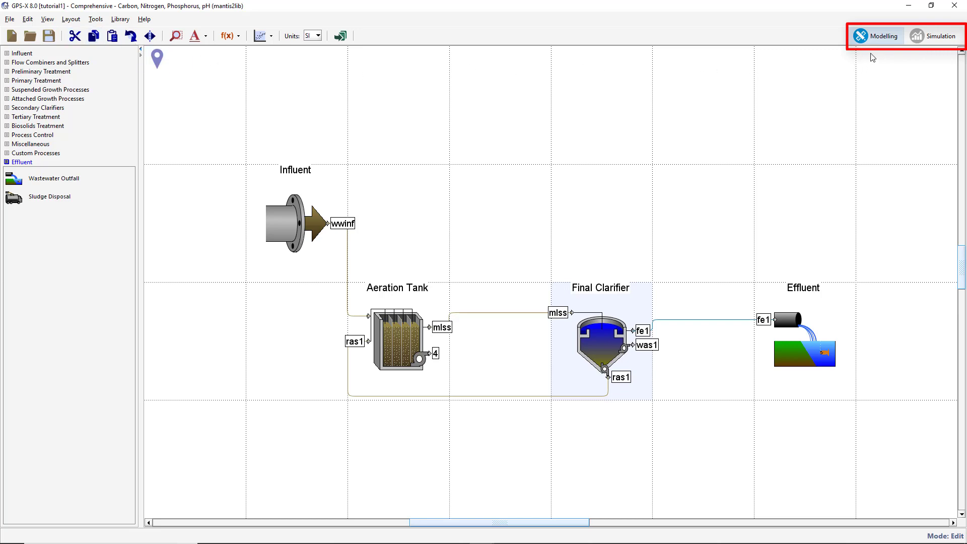
{"action": "left_click", "coordinate": [922, 42]}
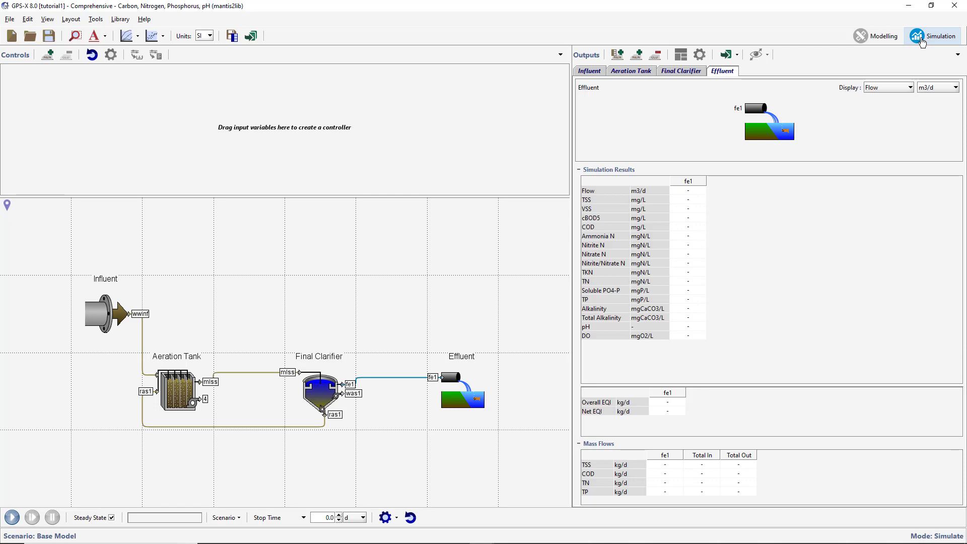
Browse the empty Influent, Aeration Tank, Final Clarifier and Effluent output tables
{"action": "left_click", "coordinate": [592, 74]}
{"action": "left_click", "coordinate": [627, 73]}
{"action": "left_click", "coordinate": [671, 73]}
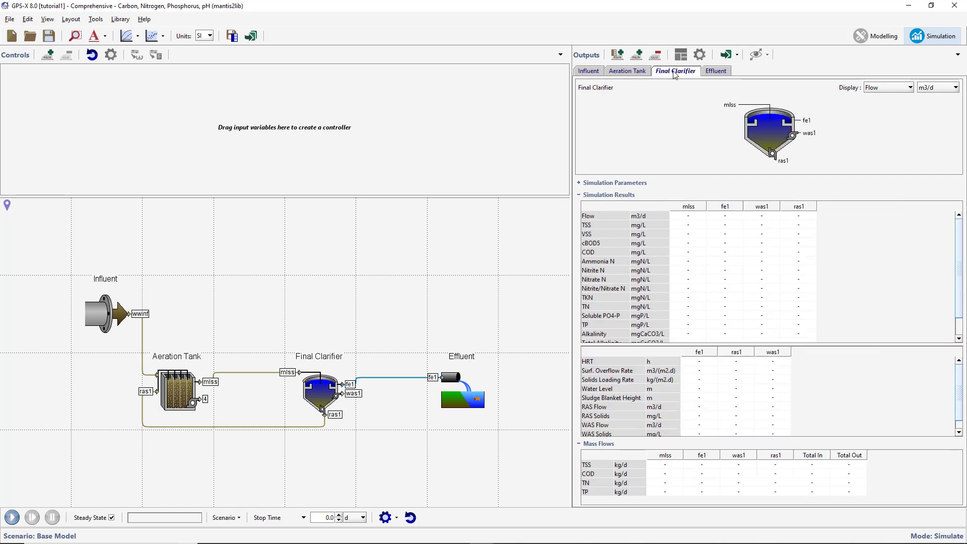
{"action": "left_click", "coordinate": [716, 71]}
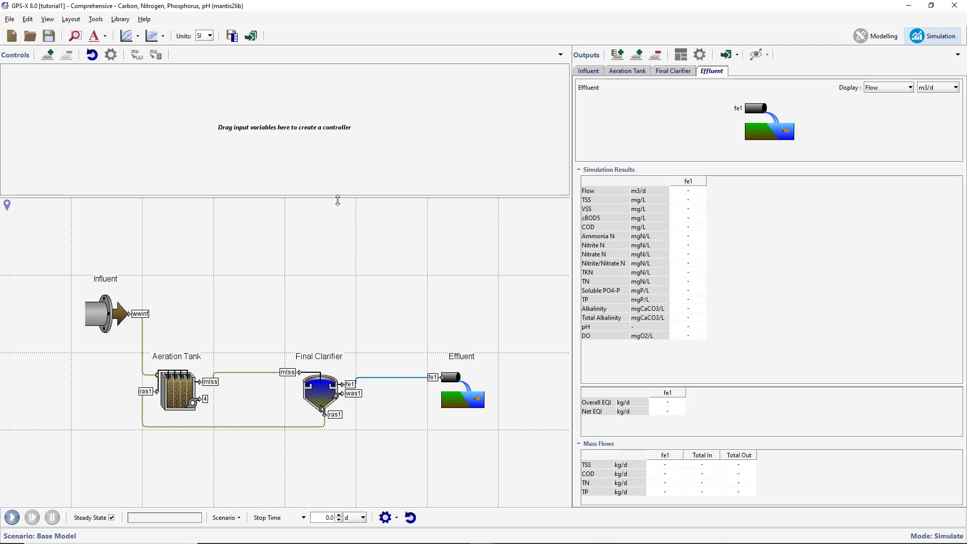
{"action": "left_click", "coordinate": [186, 389]}
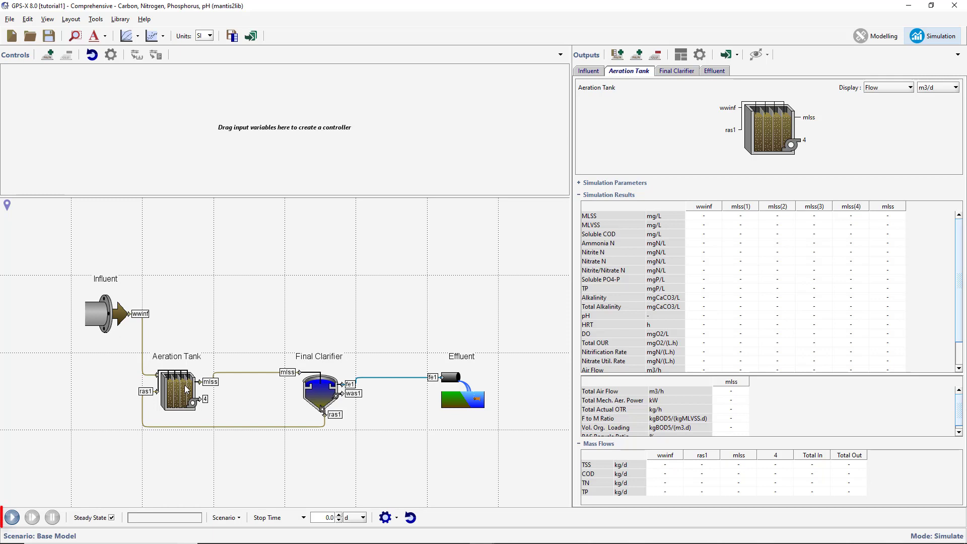
Run the steady-state simulation and review the Final Clarifier, Effluent and Aeration Tank results
{"action": "left_click", "coordinate": [12, 517]}
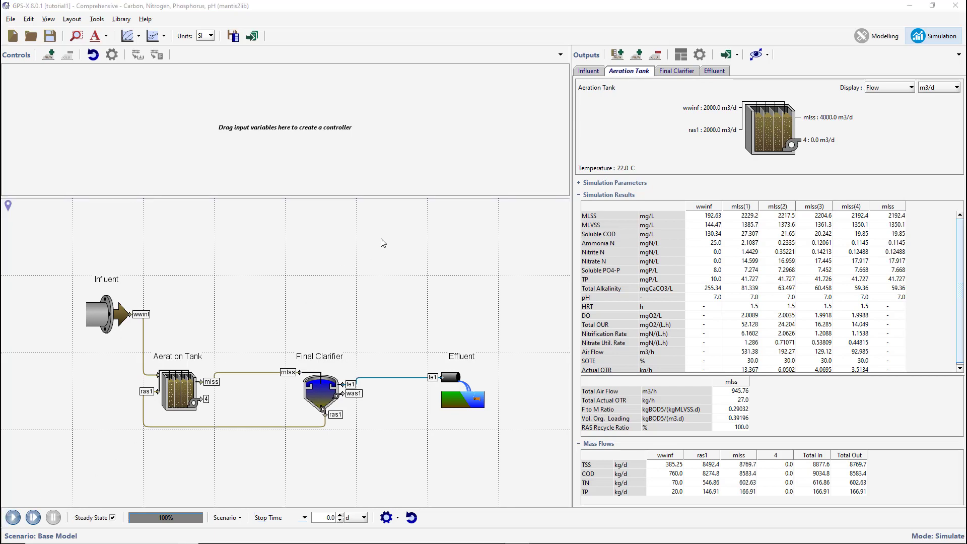
{"action": "left_click", "coordinate": [661, 73]}
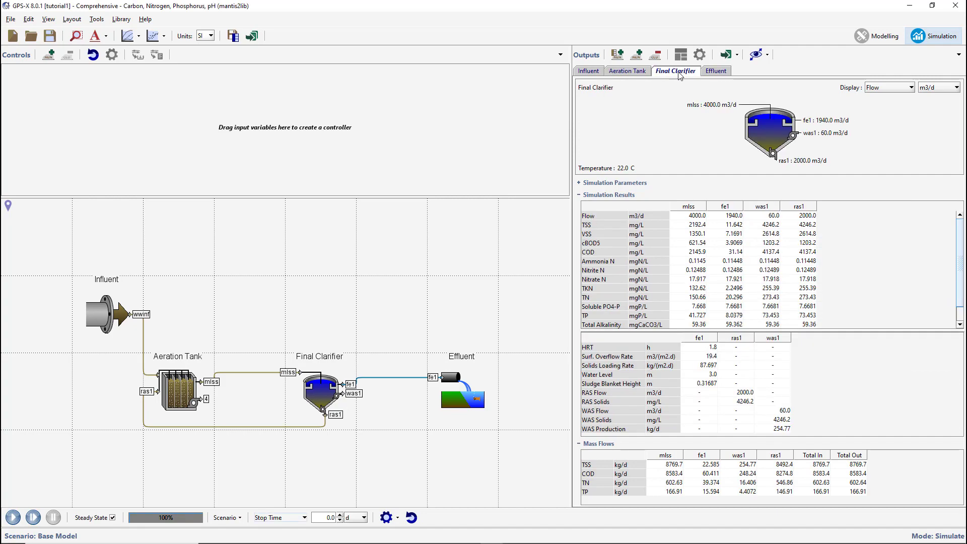
{"action": "left_click", "coordinate": [715, 71]}
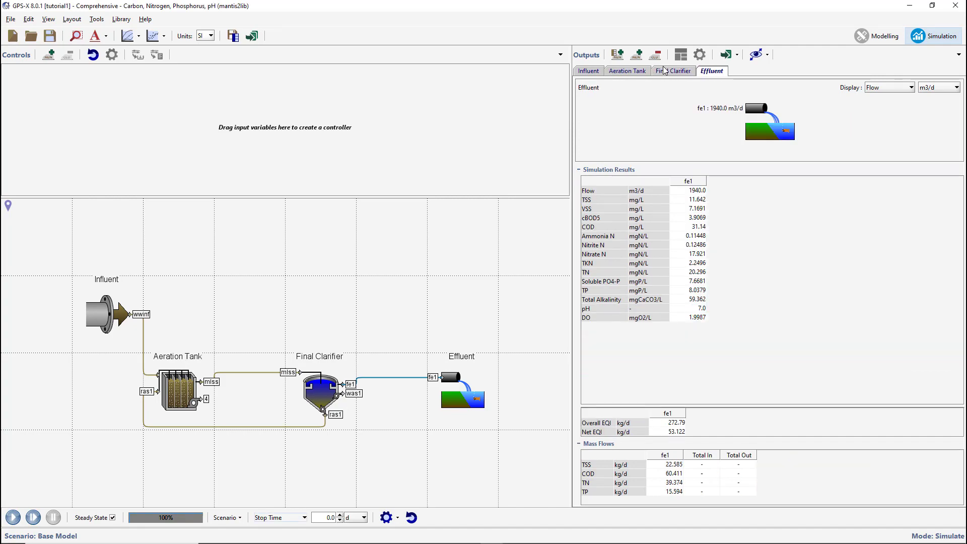
{"action": "left_click", "coordinate": [628, 72]}
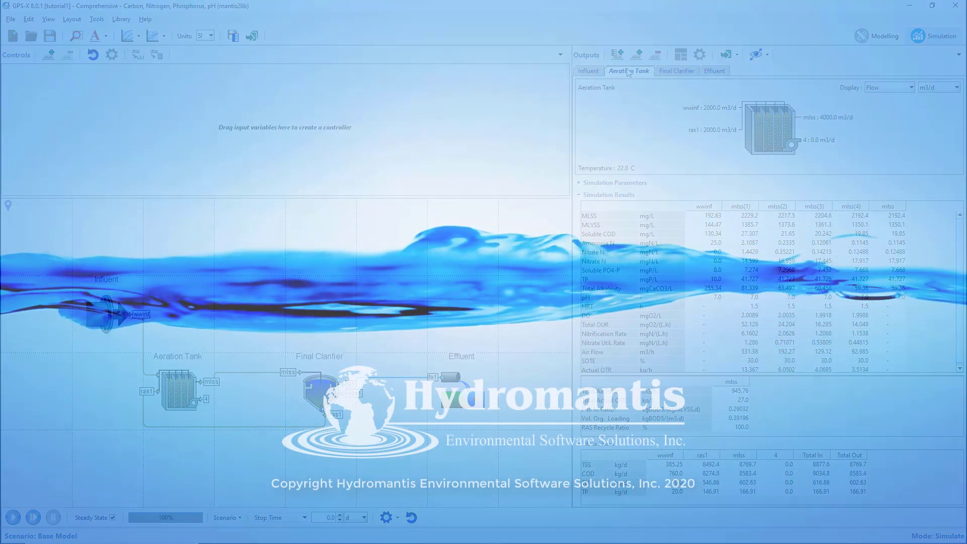